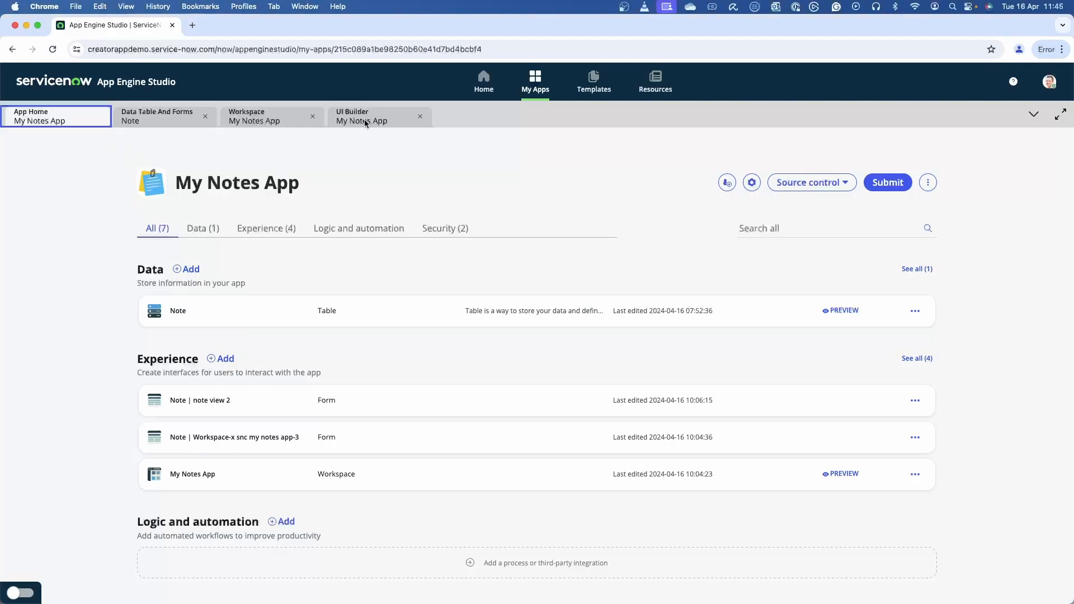
- Switch to UI Builder for My Notes App and examine the Top Right container's components and layout settings
left_click(365, 120)
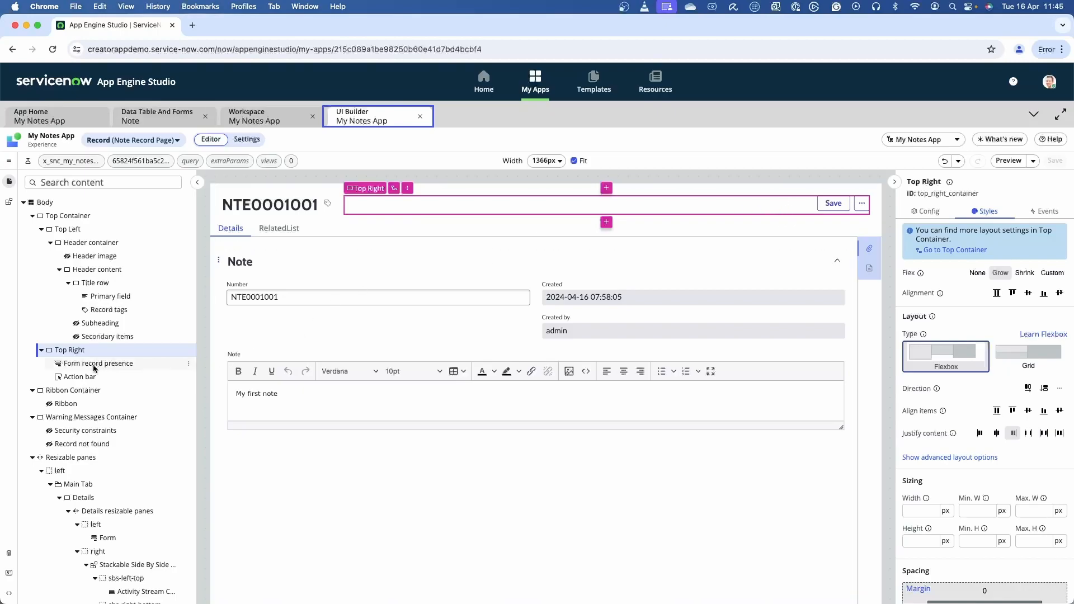
left_click(69, 351)
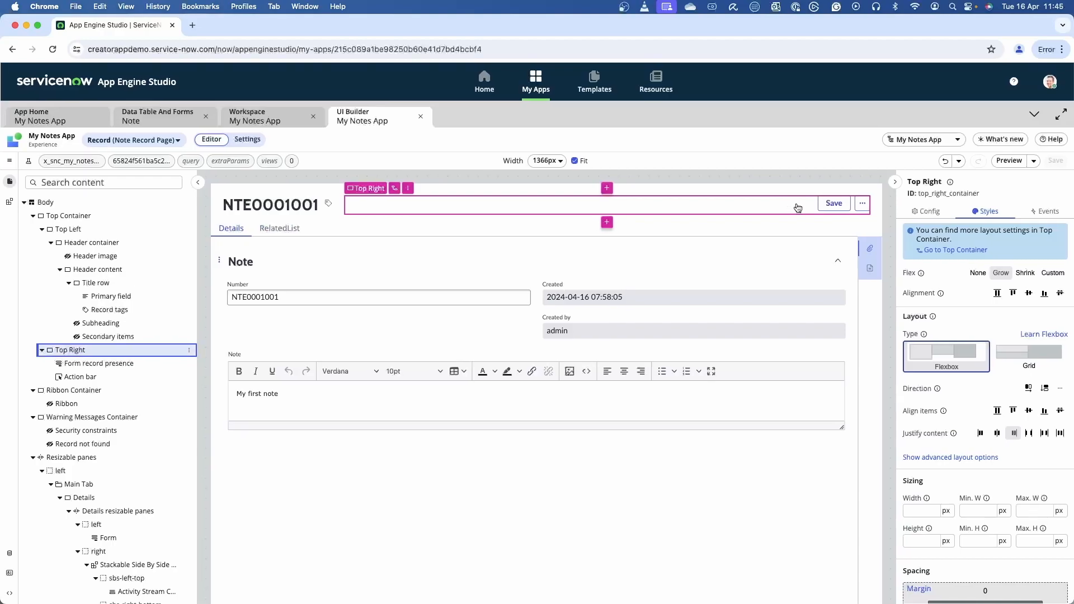
left_click(93, 364)
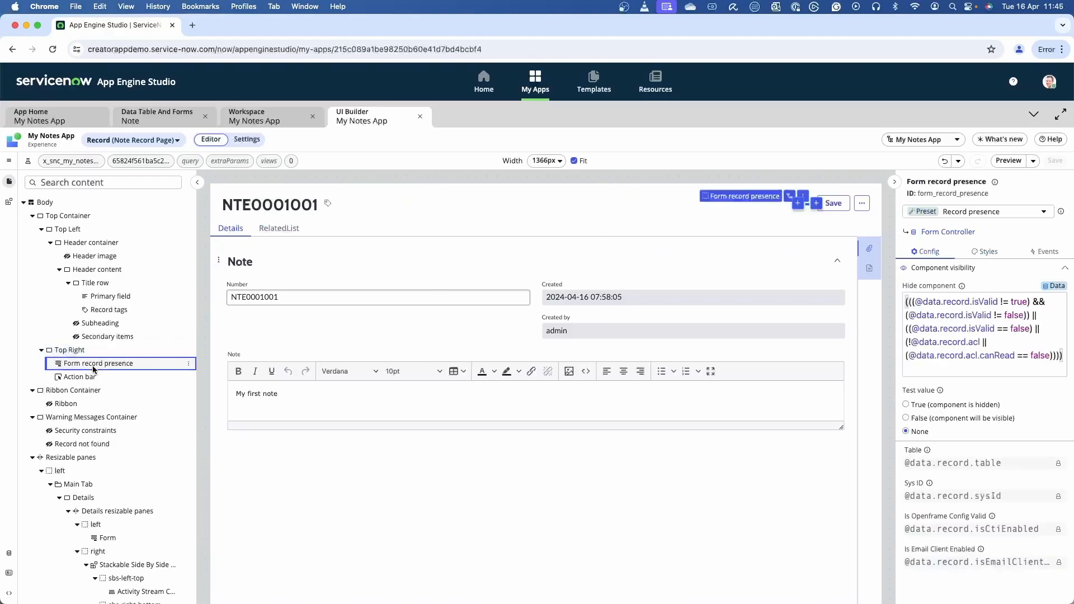
left_click(87, 376)
left_click(83, 364)
left_click(79, 352)
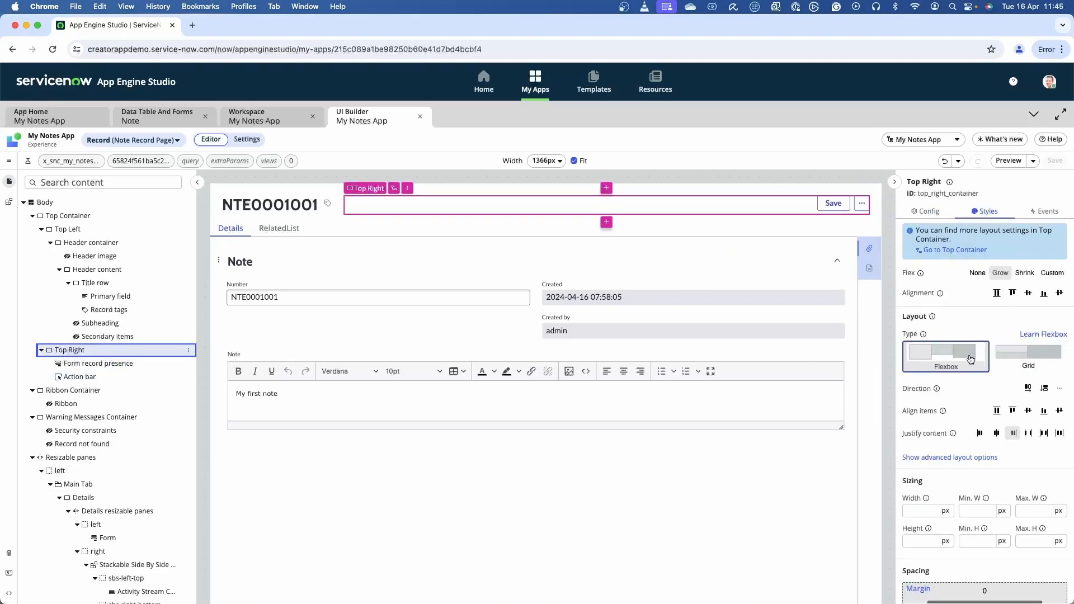
left_click(1014, 433)
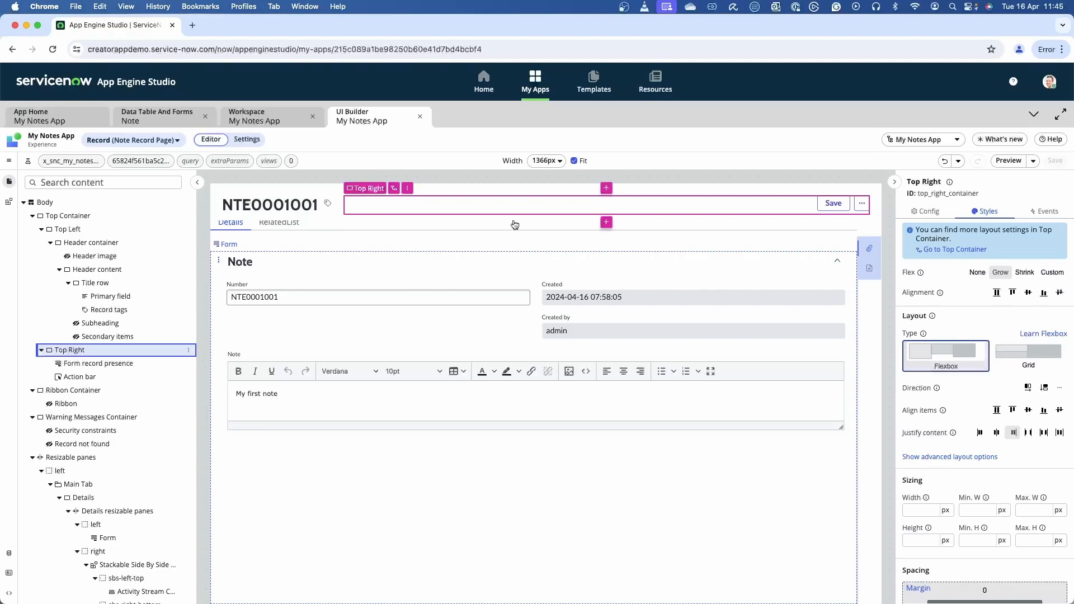
- Add a Dropdown component before Form record presence in the Top Right container, with the preset None for manual configuration
left_click(190, 365)
left_click(189, 365)
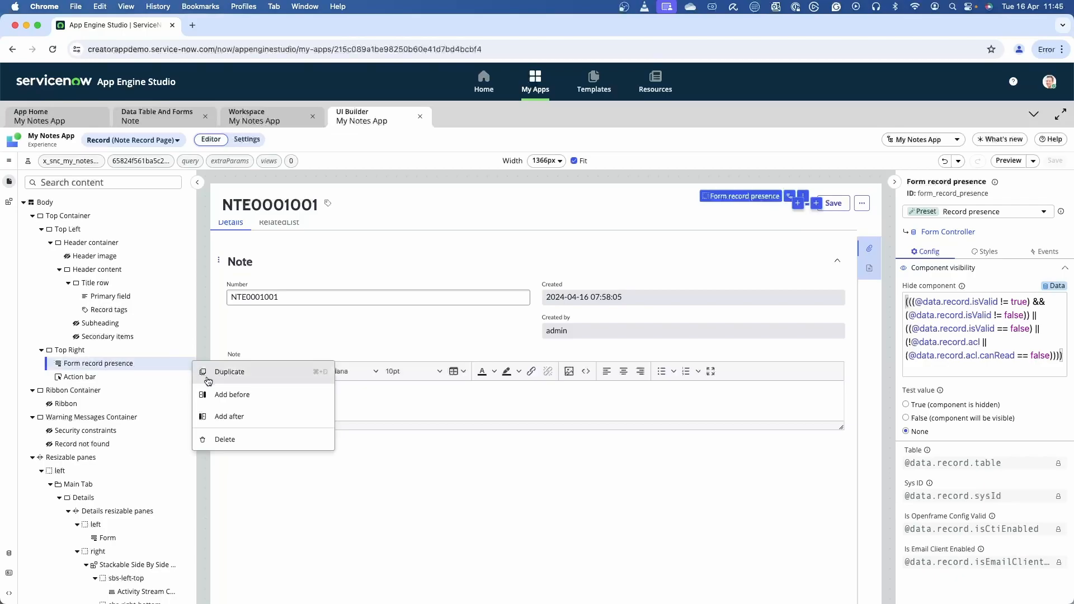
left_click(242, 398)
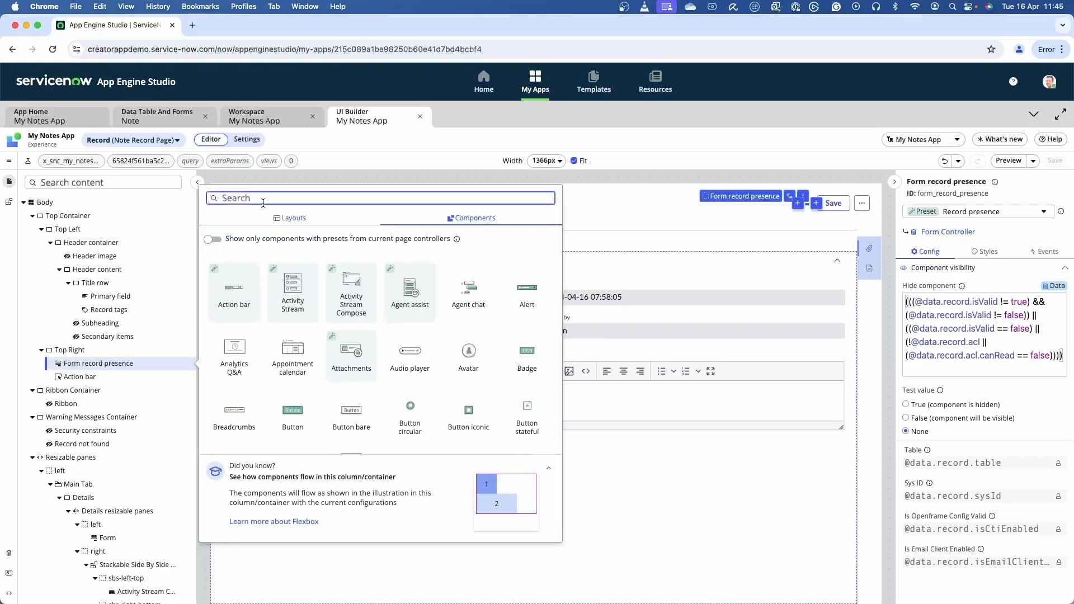
type("driopdown")
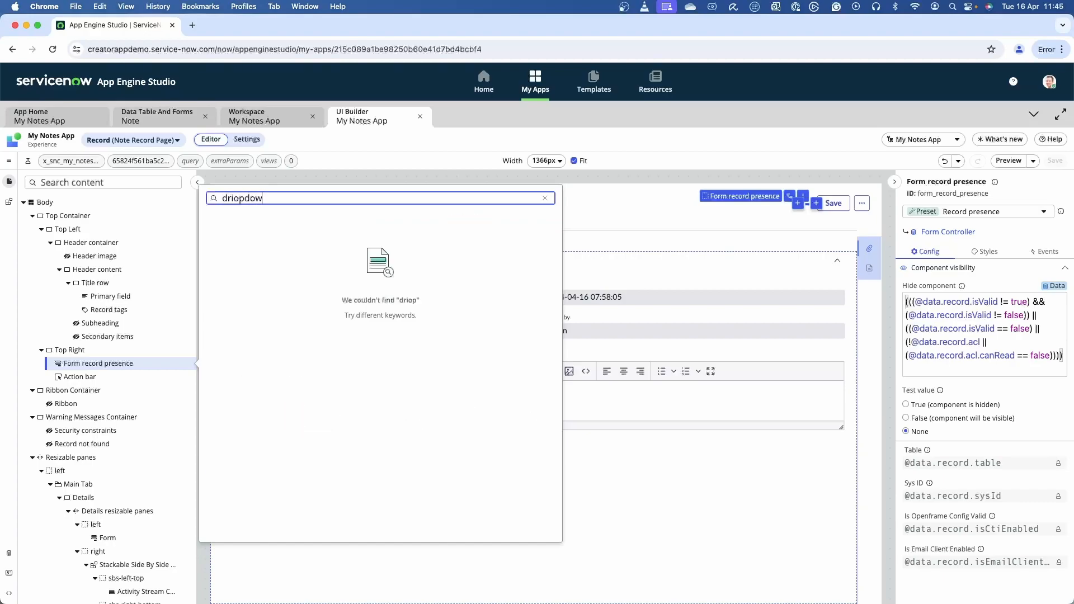
key("BackSpace")
key("BackSpace")
key("BackSpace")
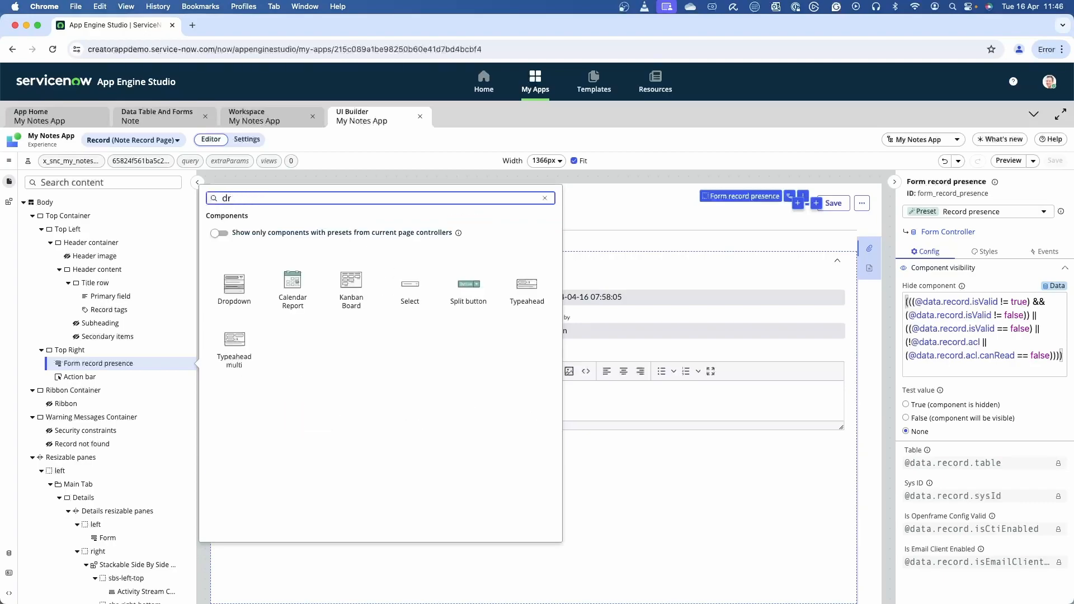
left_click(232, 290)
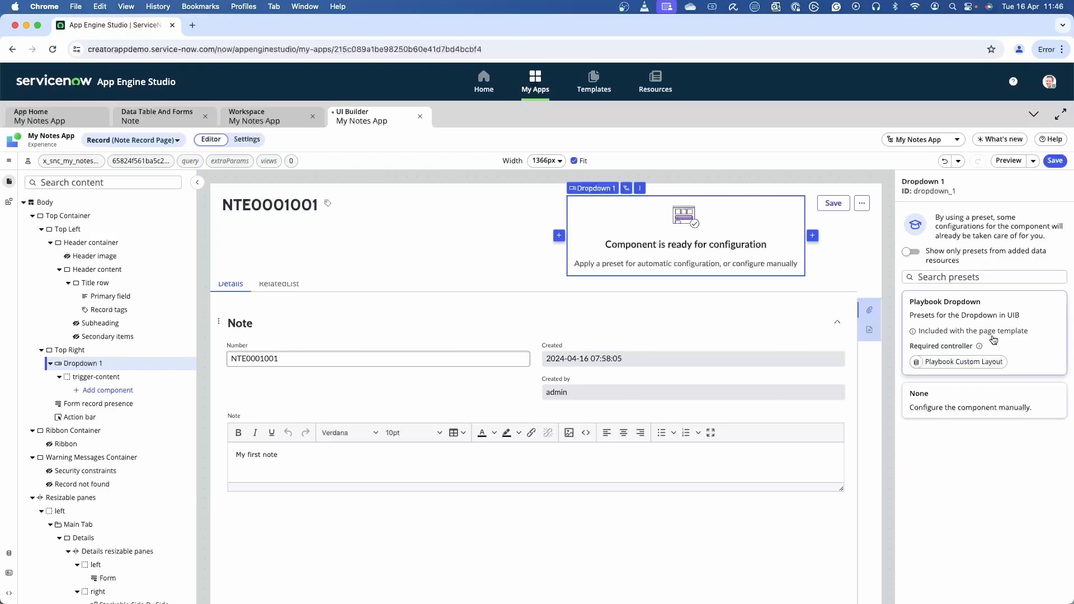
left_click(973, 411)
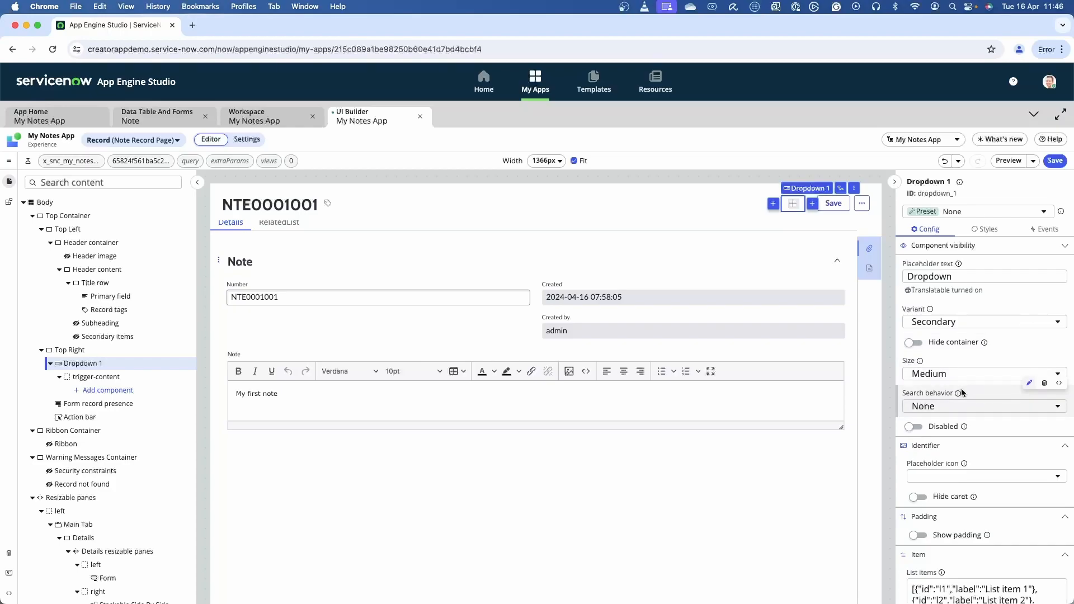
- Open Dropdown 1's list items for editing in JSON mode and format the code
scroll(961, 388, "down", 5)
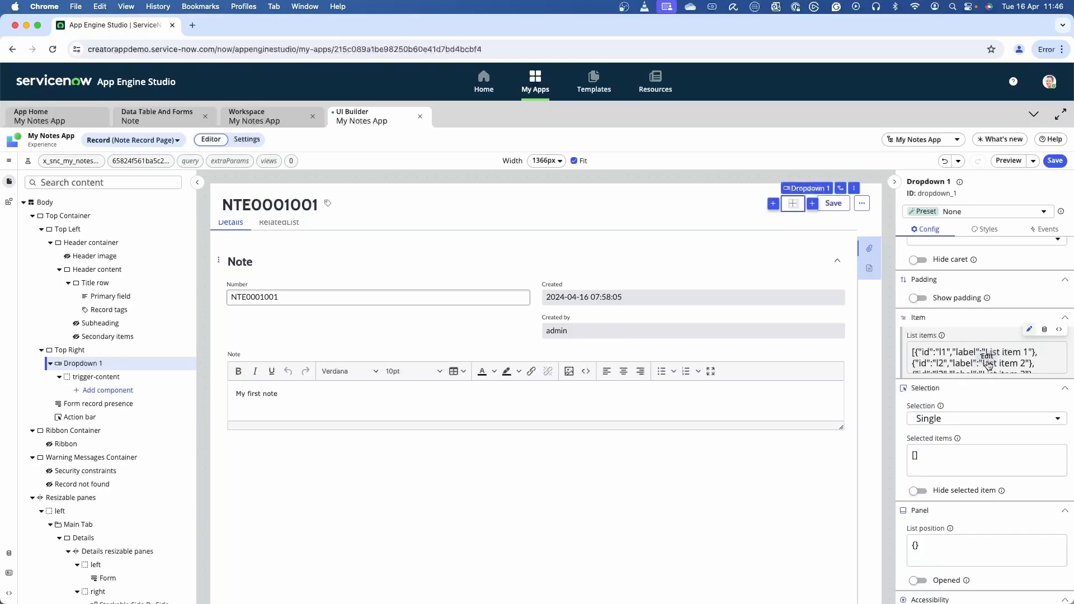
left_click(987, 361)
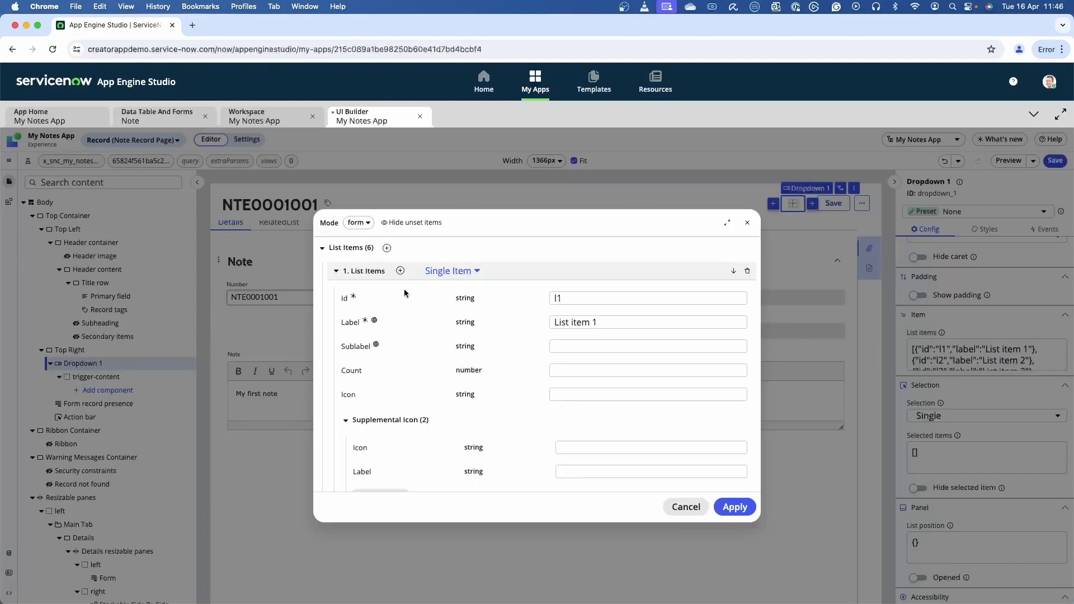
left_click(367, 224)
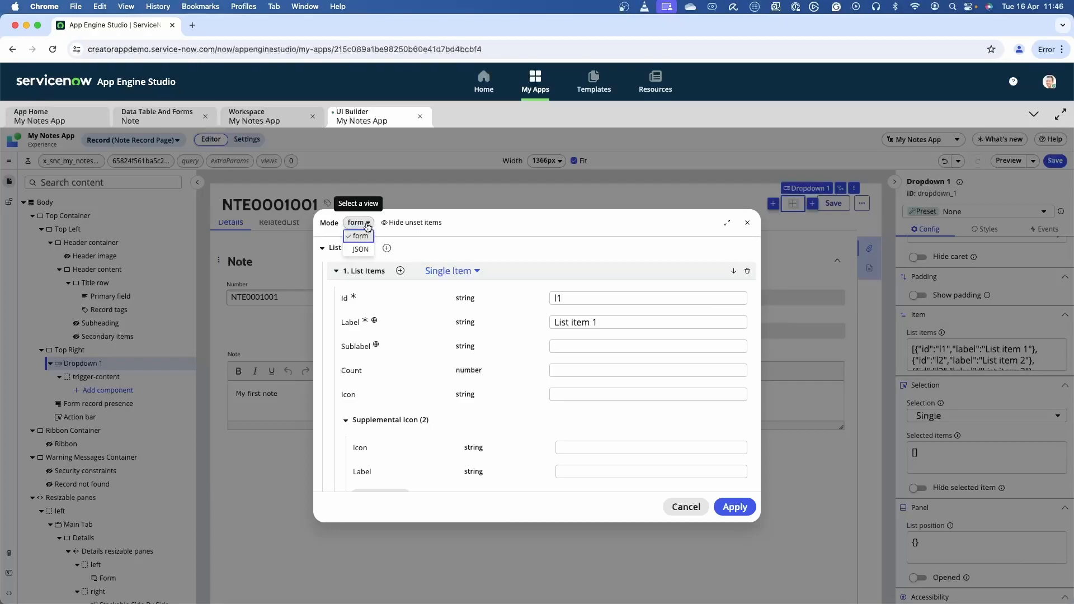
left_click(363, 252)
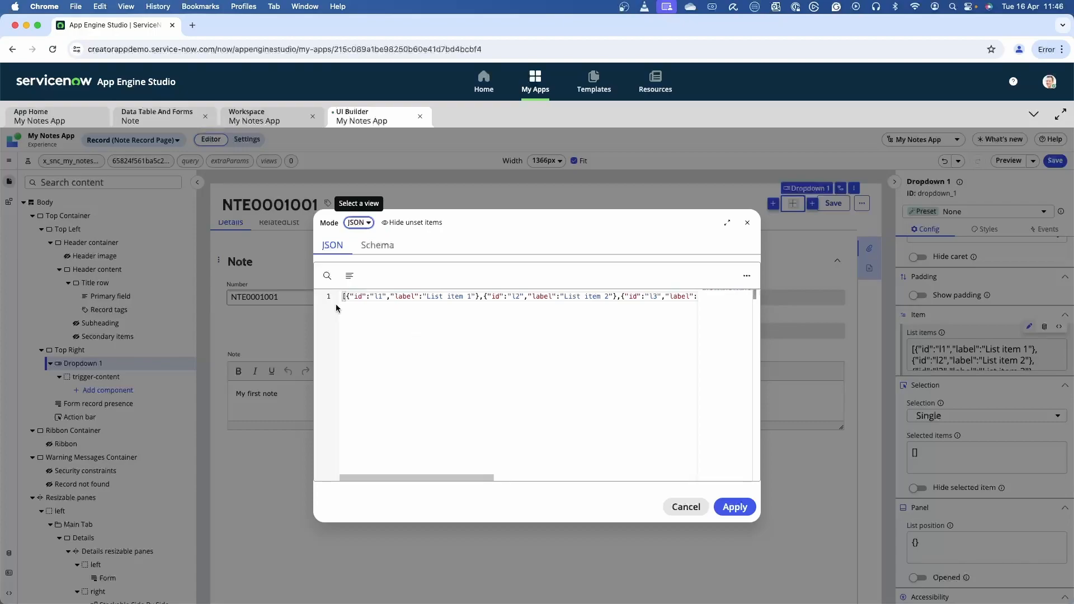
left_click(350, 278)
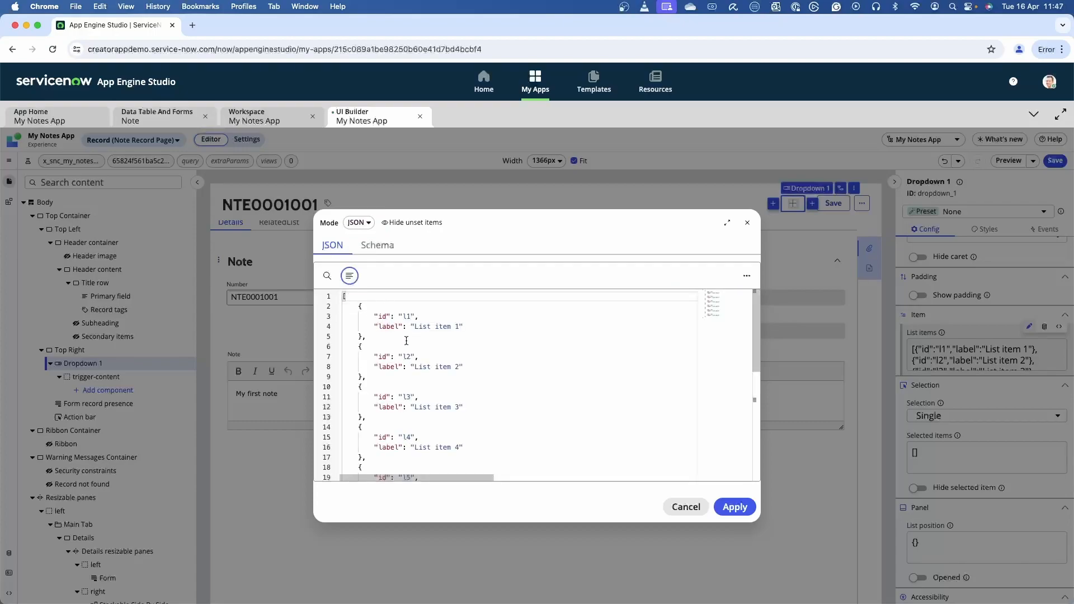
- Delete every list item after the second from the JSON, including the trailing comma, keeping the array valid
scroll(393, 396, "down", 5)
scroll(386, 397, "up", 3)
left_click_drag(378, 417, 365, 377)
key("BackSpace")
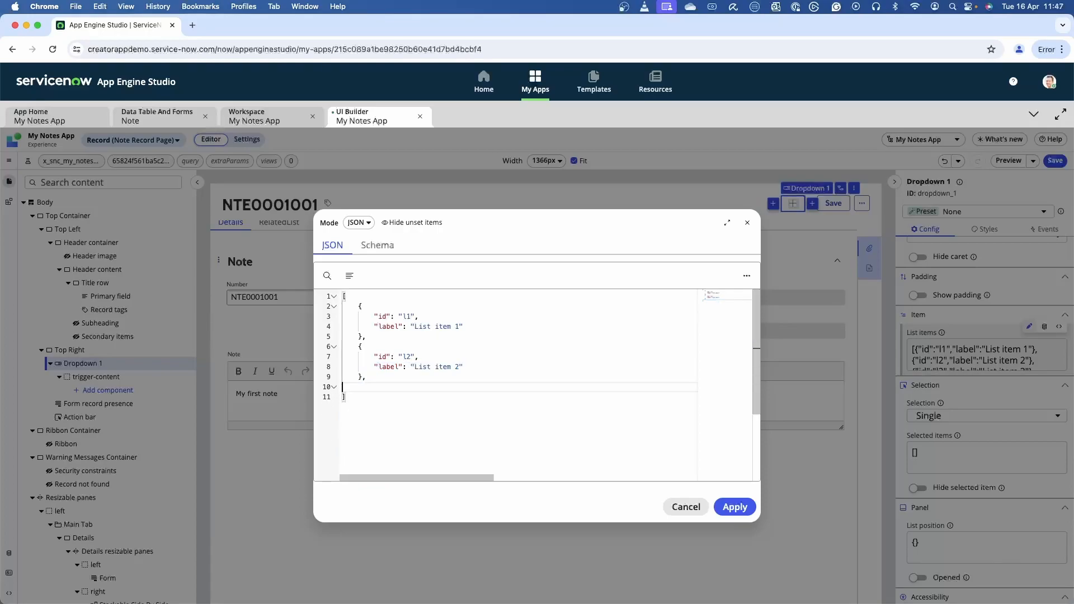
key("BackSpace")
key("Down")
key("Delete")
key("Up")
key("Up")
key("Up")
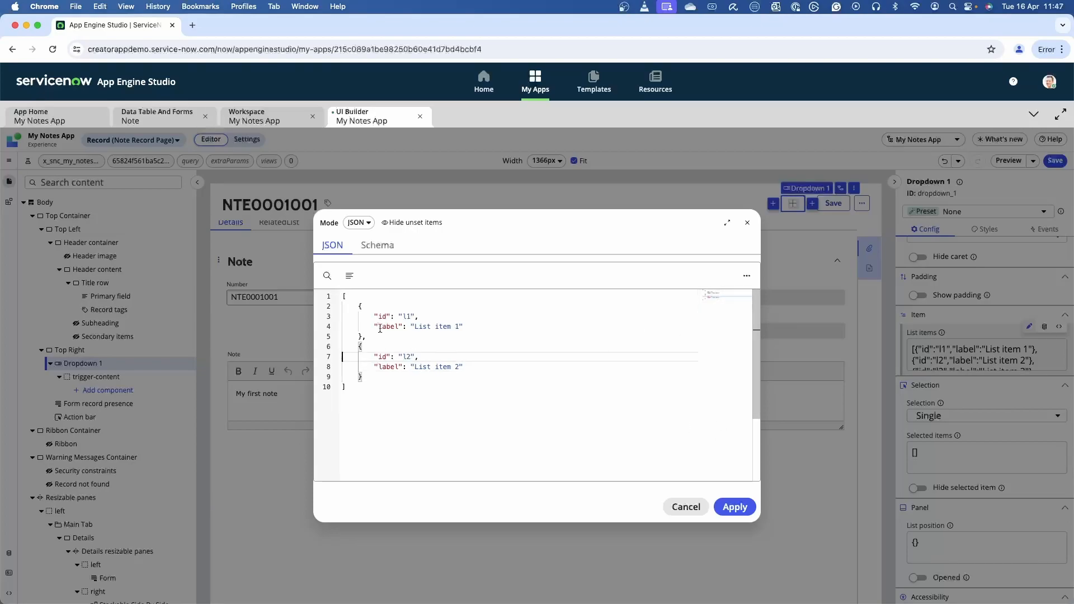
- Check the names of the Note table's form views, viewing Default view and note view 2, and return to UI Builder
double_click(407, 316)
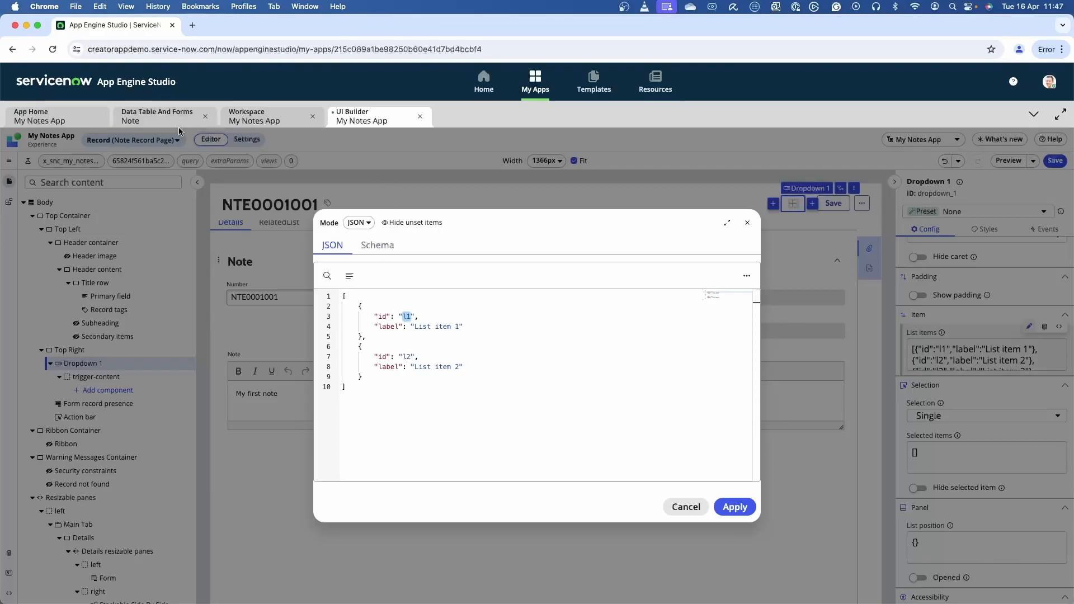
left_click(151, 118)
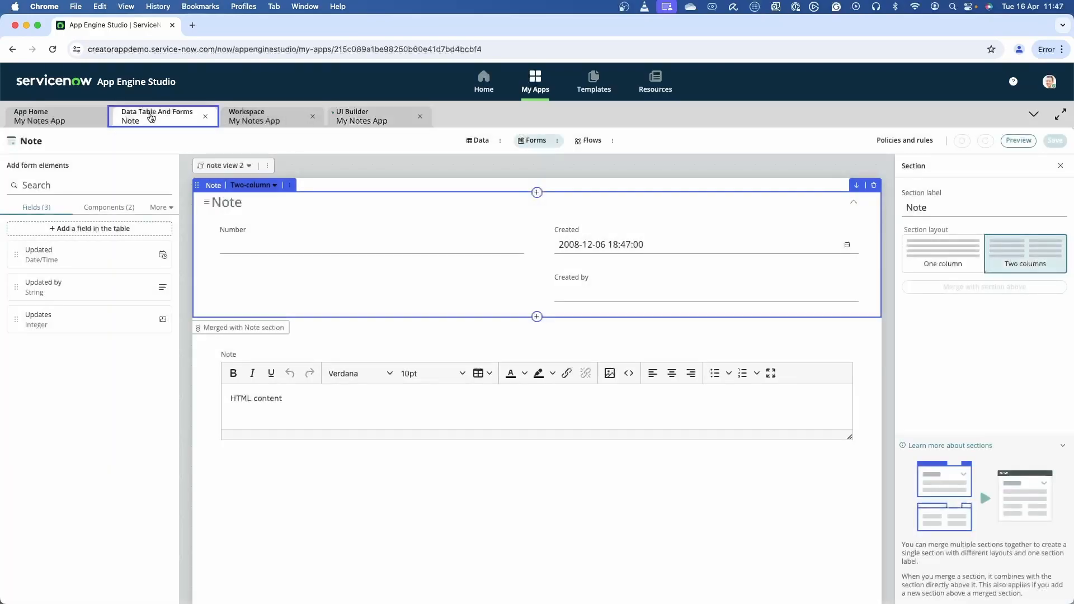
left_click(249, 166)
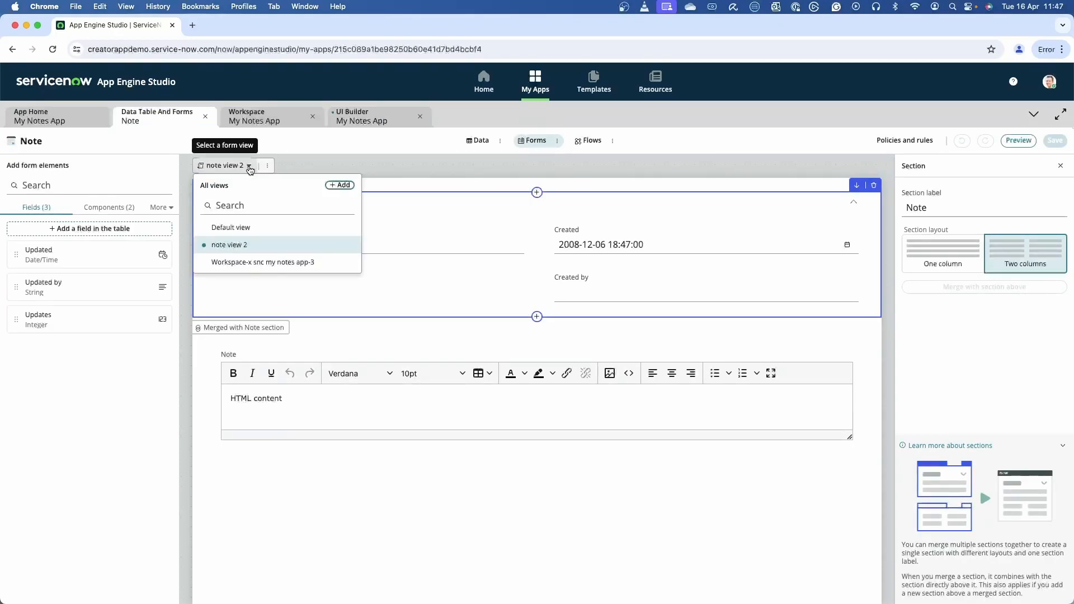
left_click(248, 228)
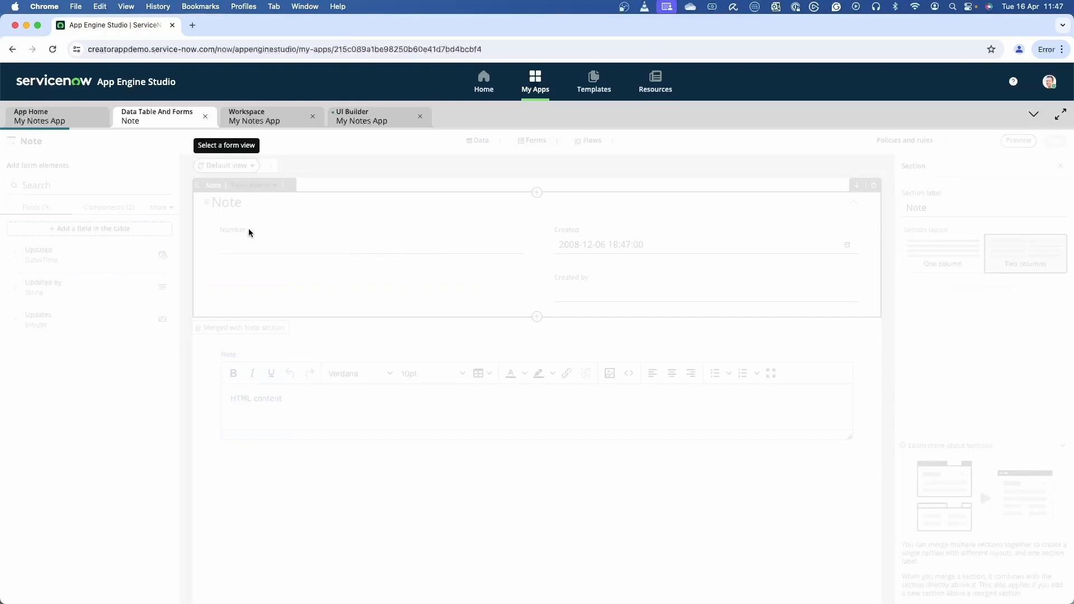
left_click(252, 165)
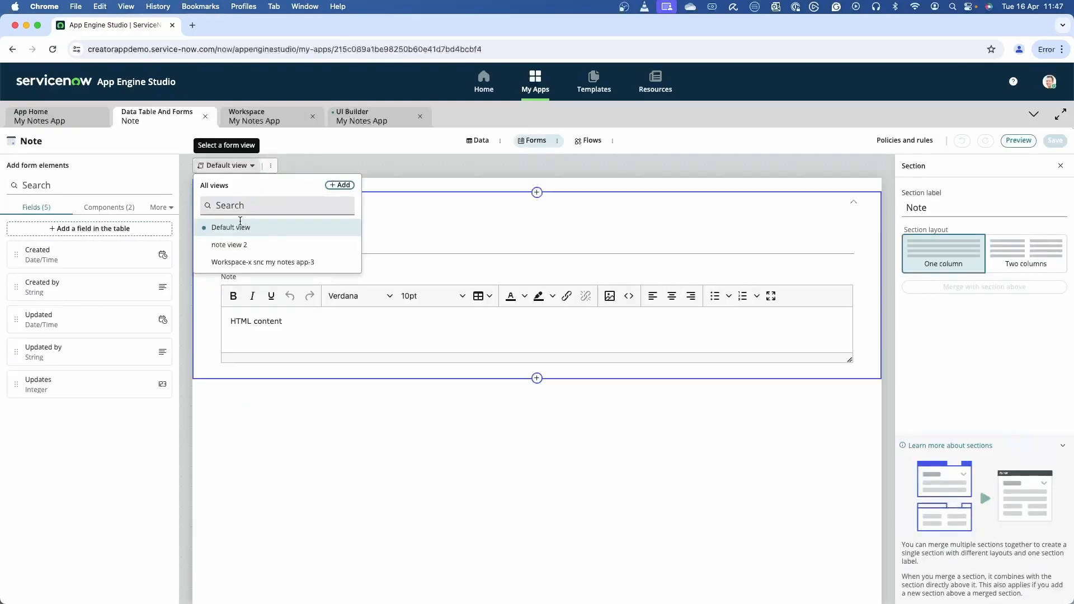
left_click(235, 245)
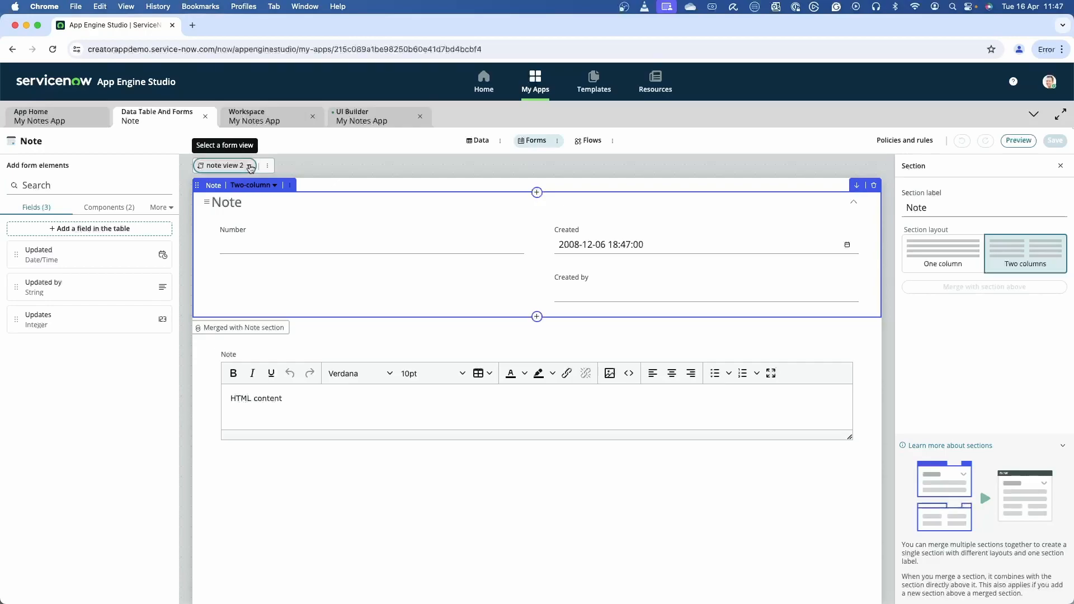
left_click(250, 166)
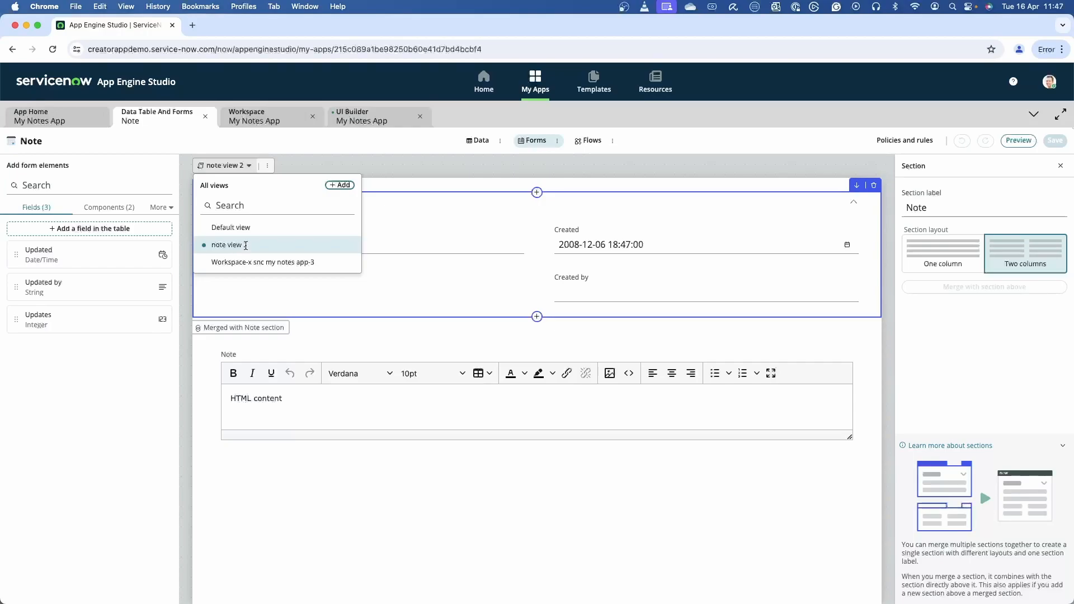
left_click(376, 117)
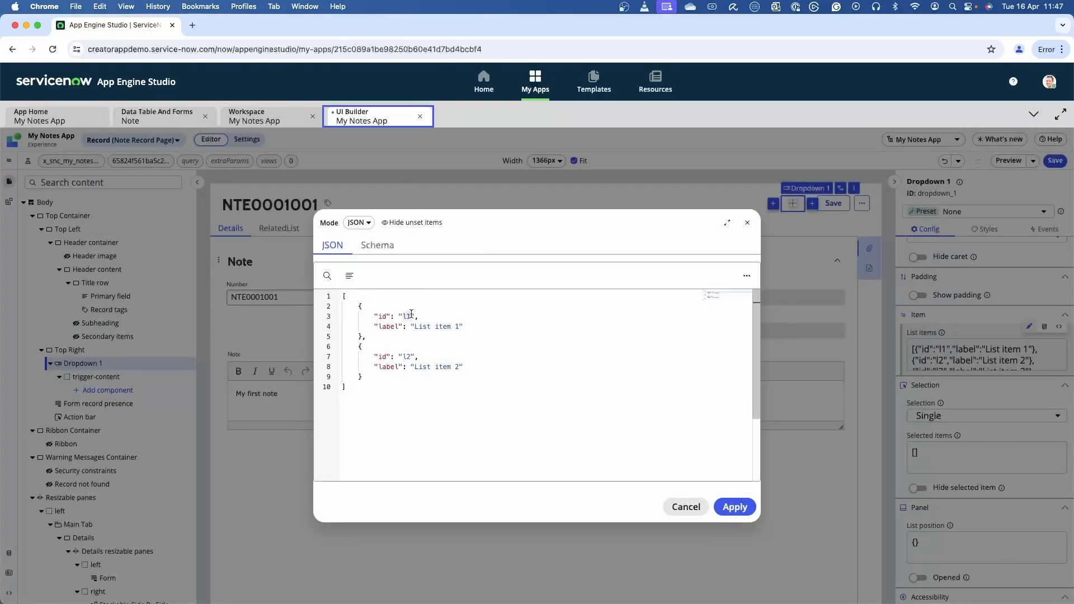
- Set the first list item's id to default_view and its label to Default View
double_click(411, 315)
key("BackSpace")
type("default")
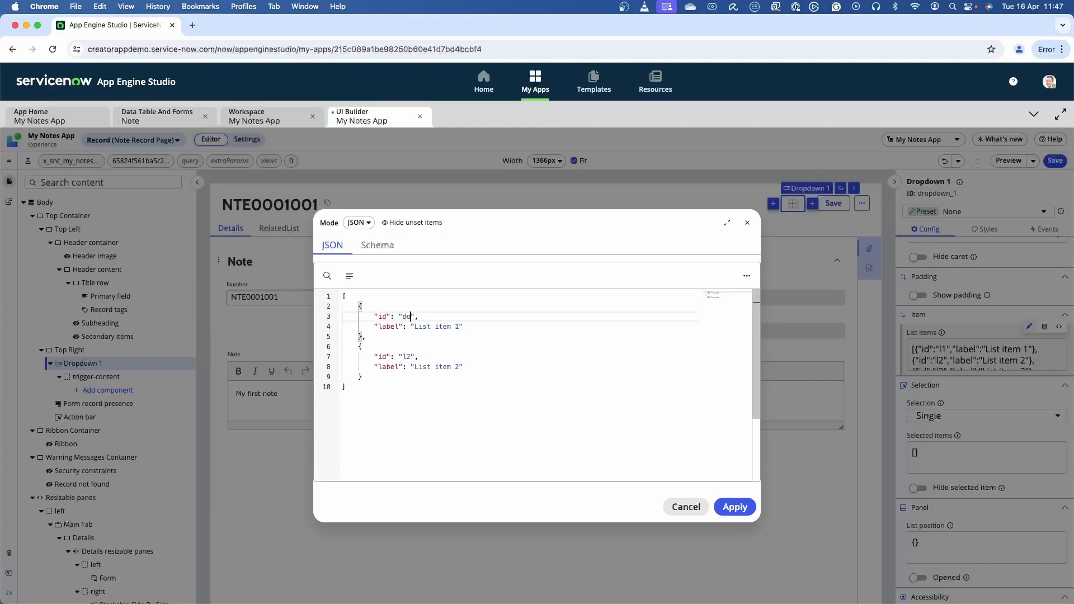
type("_view")
left_click_drag(414, 326, 460, 327)
type("Default View")
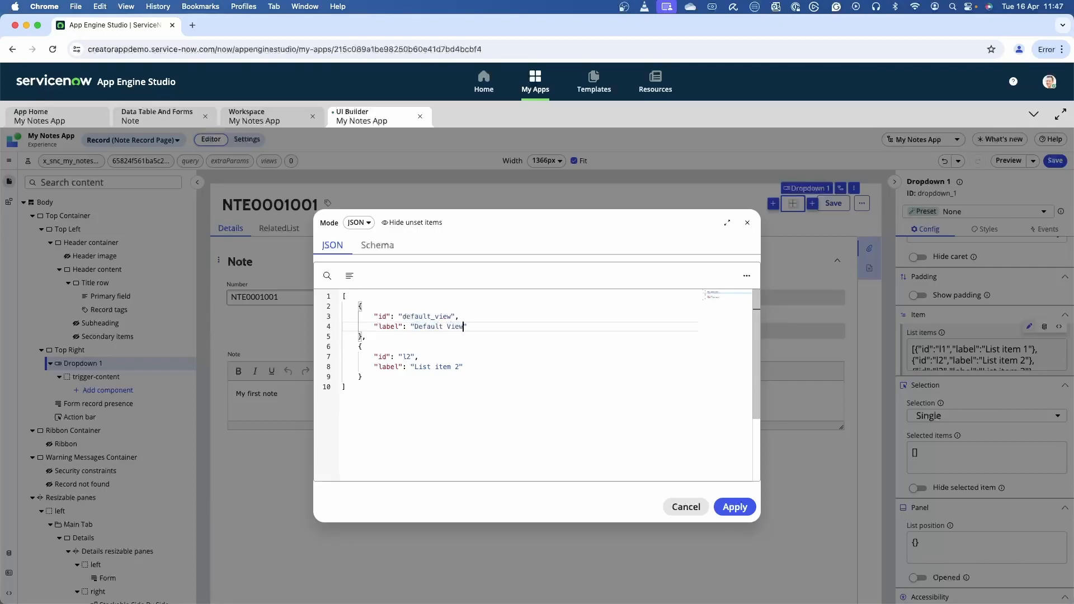
- Set the second list item's id to note_view_2 and its label to Second Note View, and apply the list items
double_click(407, 356)
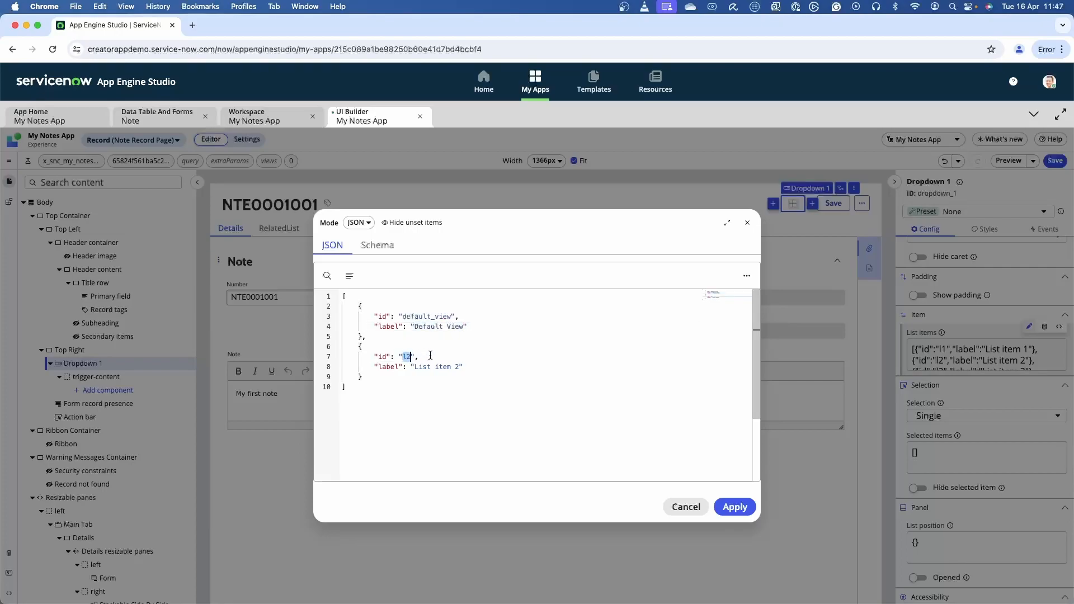
type("note_view")
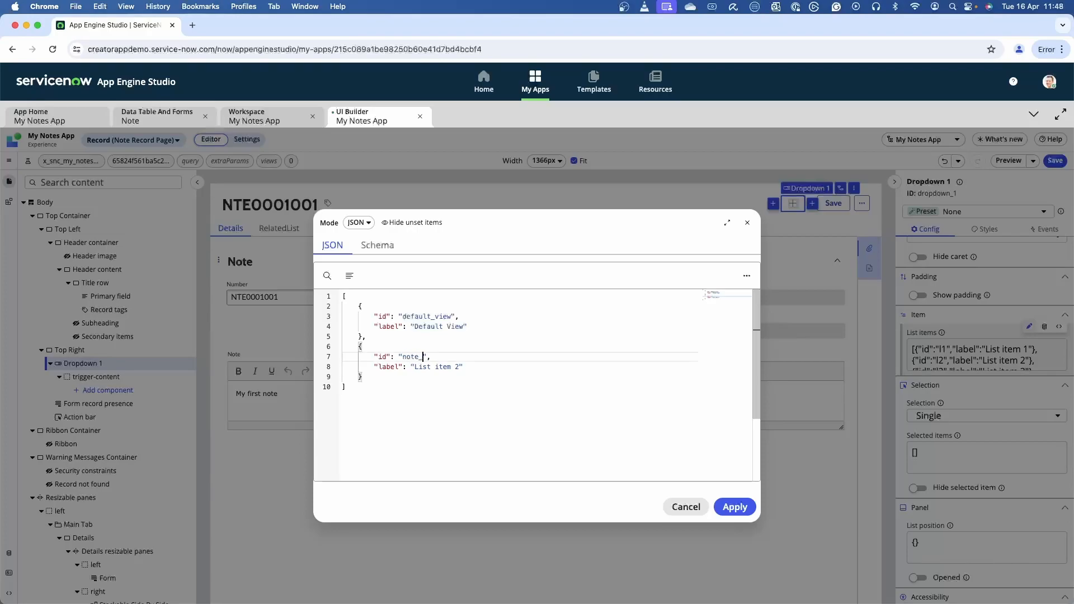
type("_2")
left_click_drag(415, 366, 458, 365)
type("Second Note View")
left_click(734, 507)
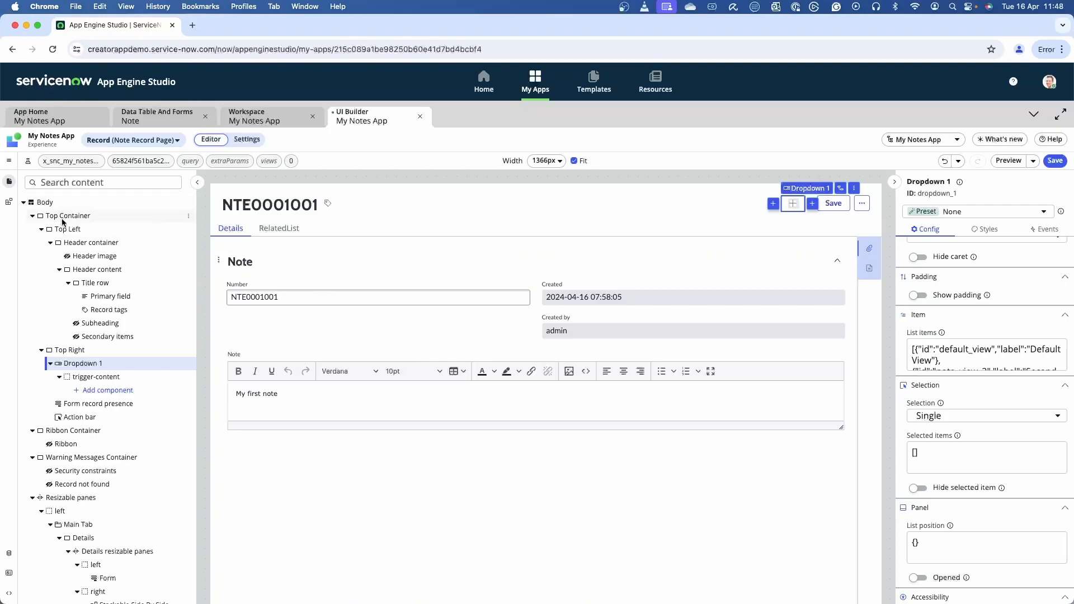
- Review the page's client state parameters and Dropdown 1's event mappings, returning to its configuration
left_click(10, 576)
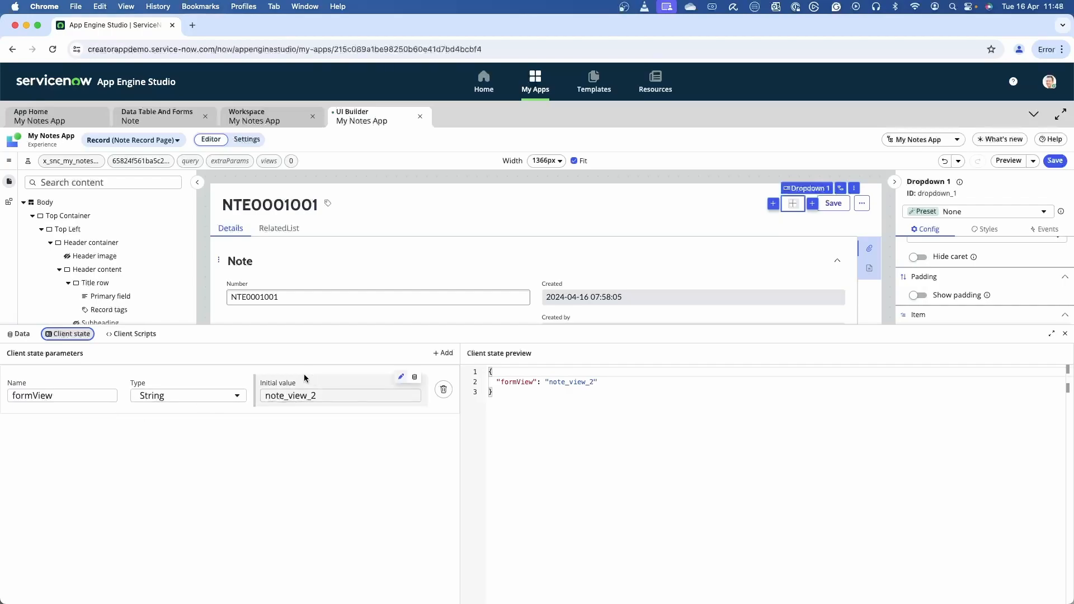
left_click(1065, 335)
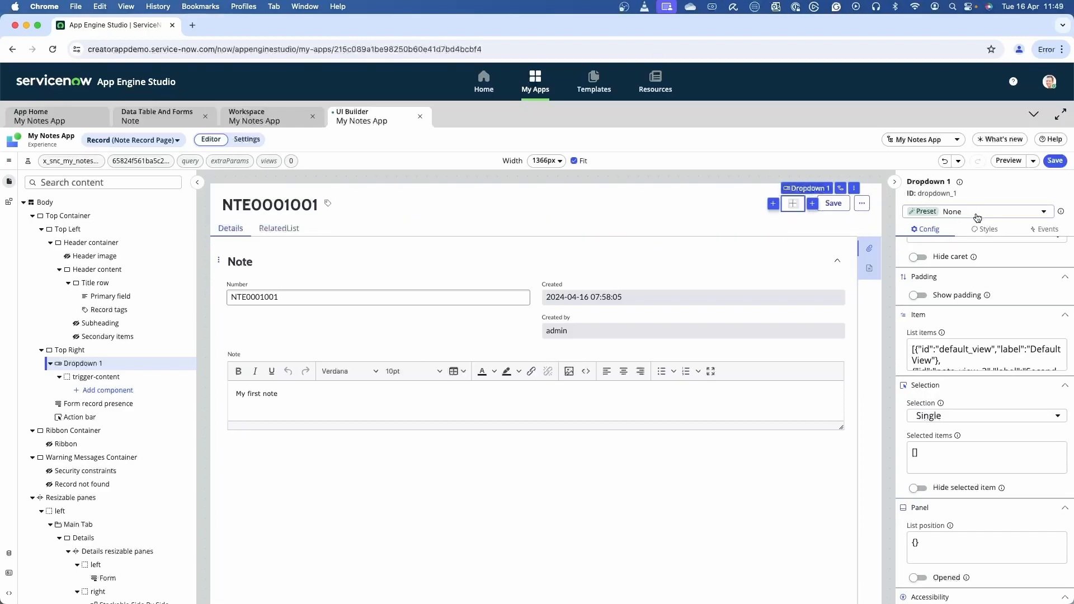
left_click(988, 231)
left_click(1041, 230)
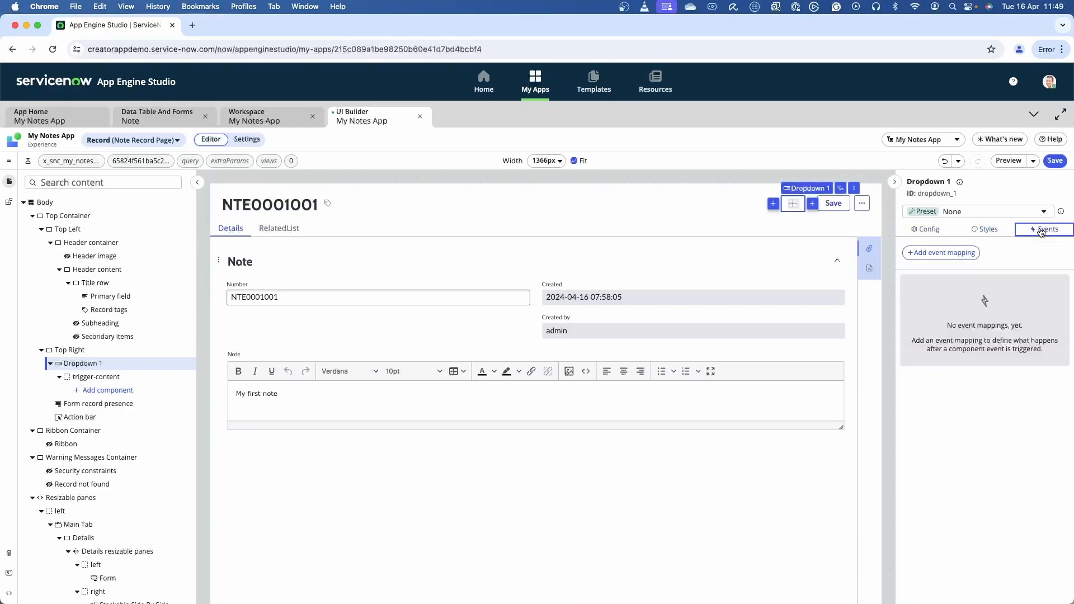
left_click(926, 237)
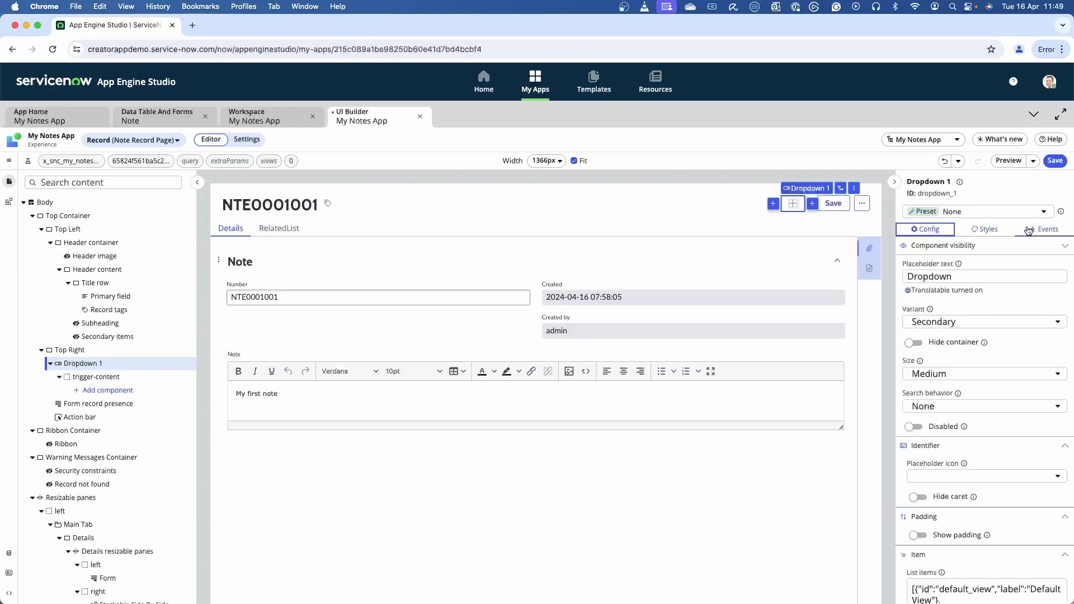
- Save the Note record page and open its preview, dismissing the introductory tip
left_click(1009, 160)
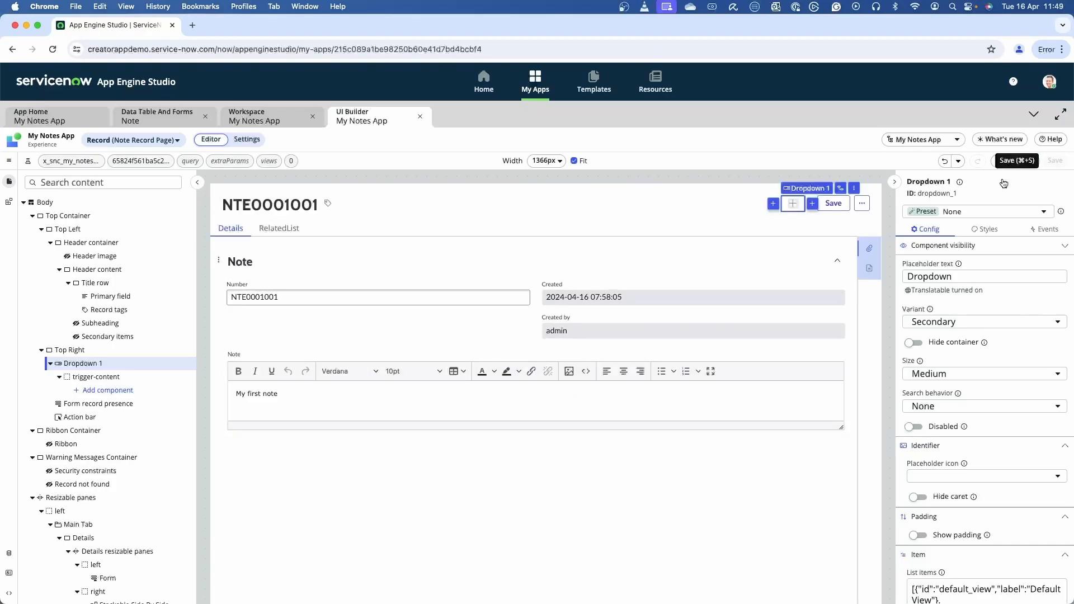
left_click(1005, 161)
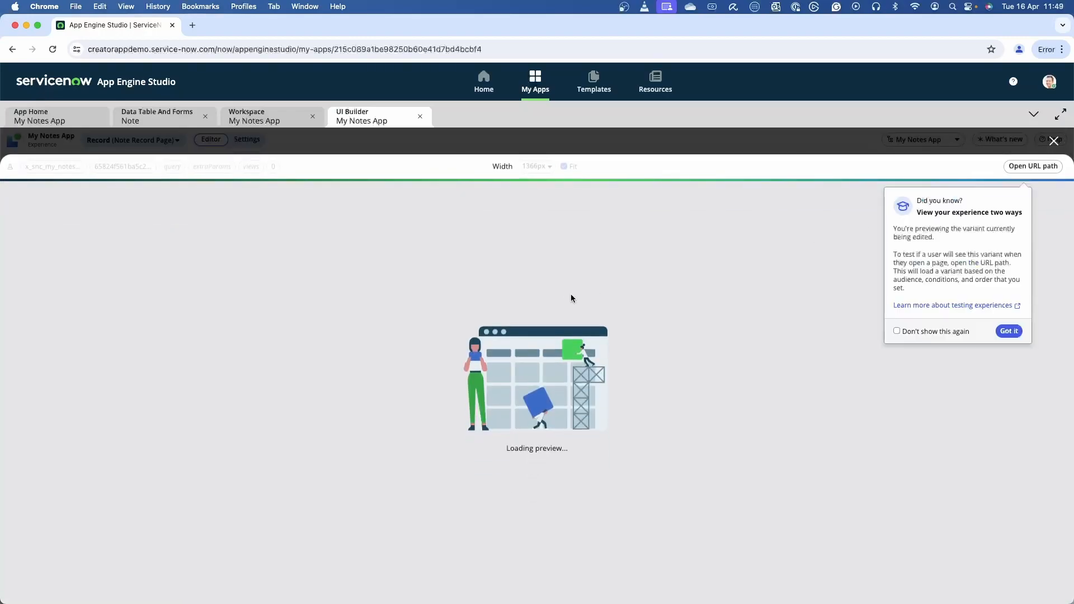
left_click(1001, 334)
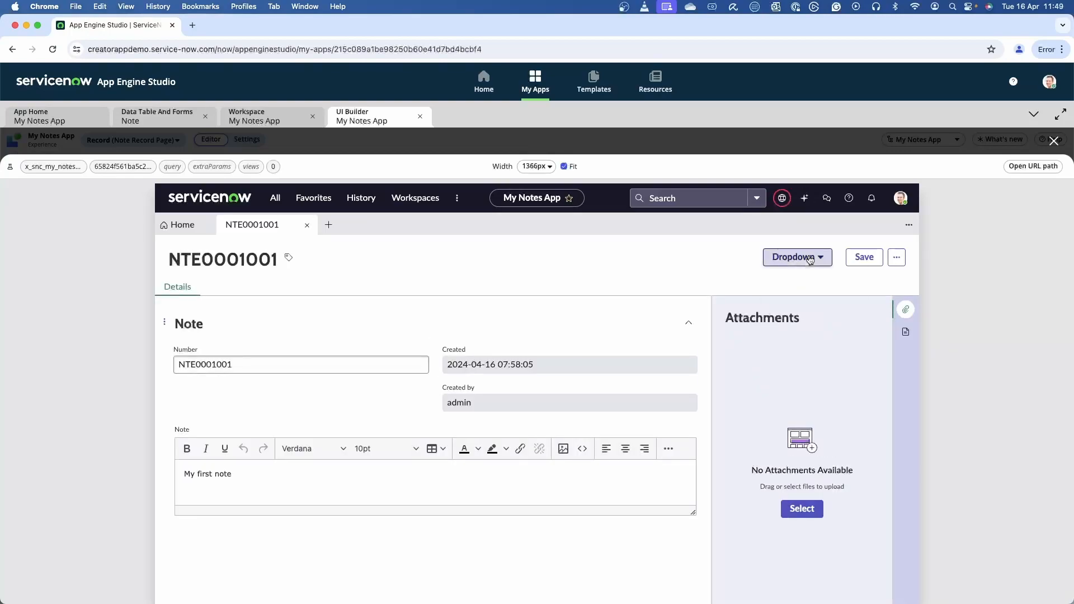
- Test the previewed dropdown by switching between Default View and Second Note View, ending on Default View, and close the preview
left_click(796, 258)
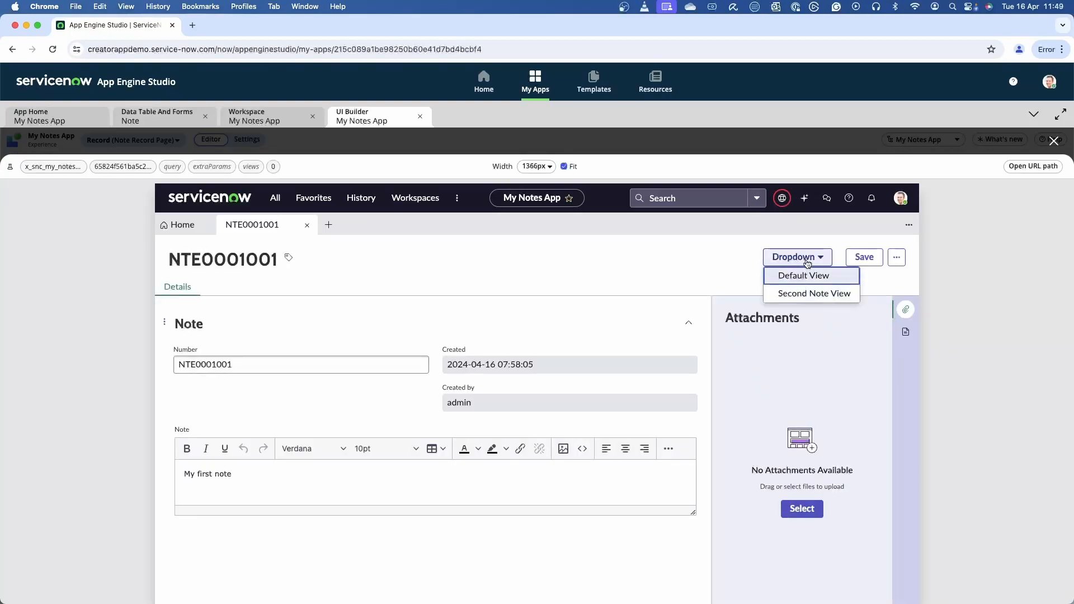
left_click(803, 279)
left_click(799, 258)
left_click(805, 294)
left_click(796, 258)
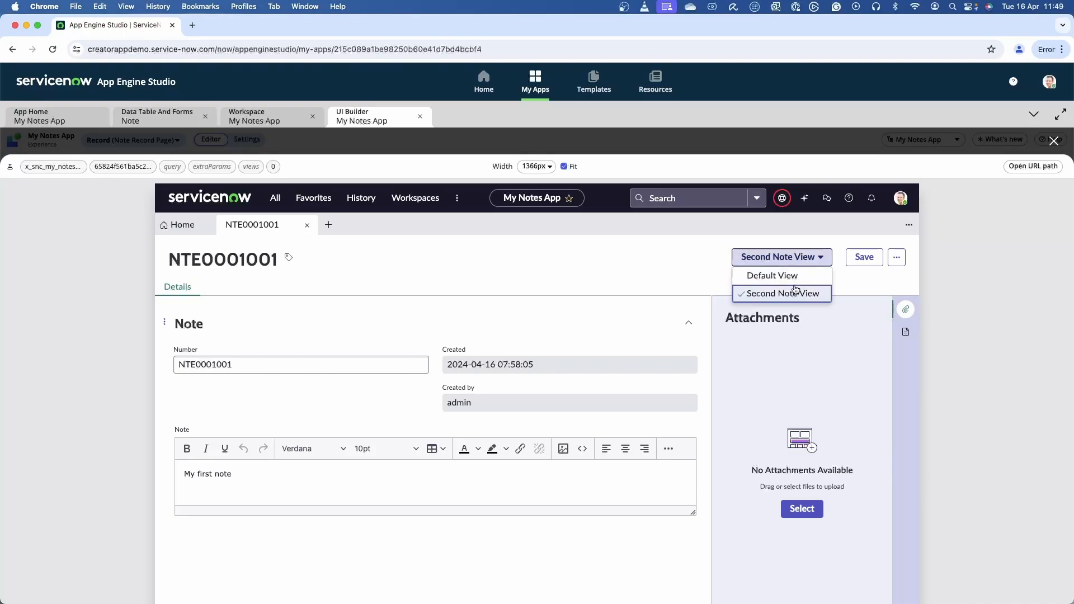
left_click(803, 279)
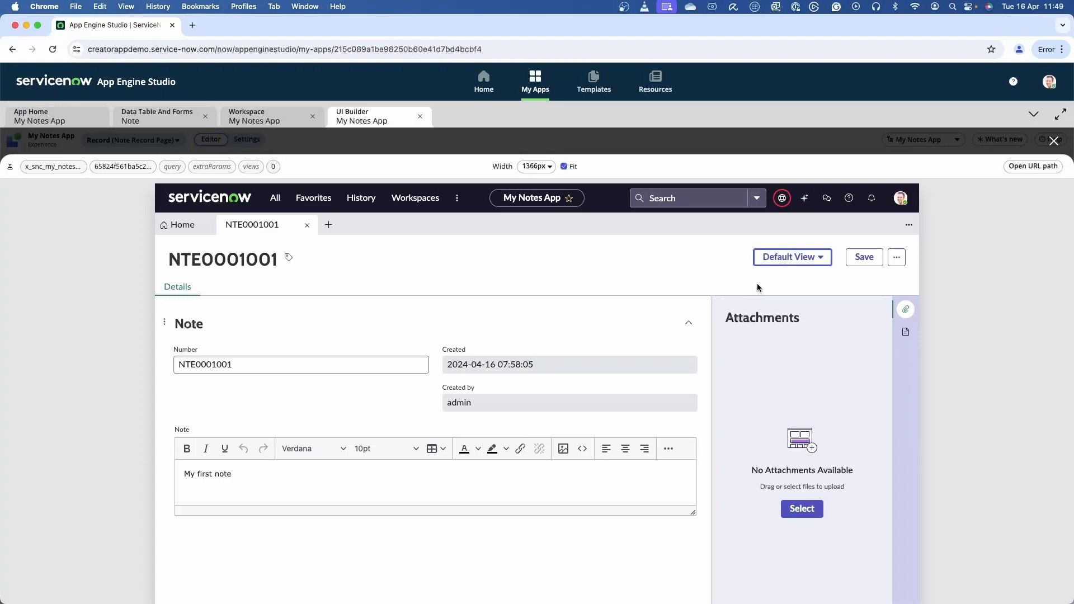
left_click(1054, 141)
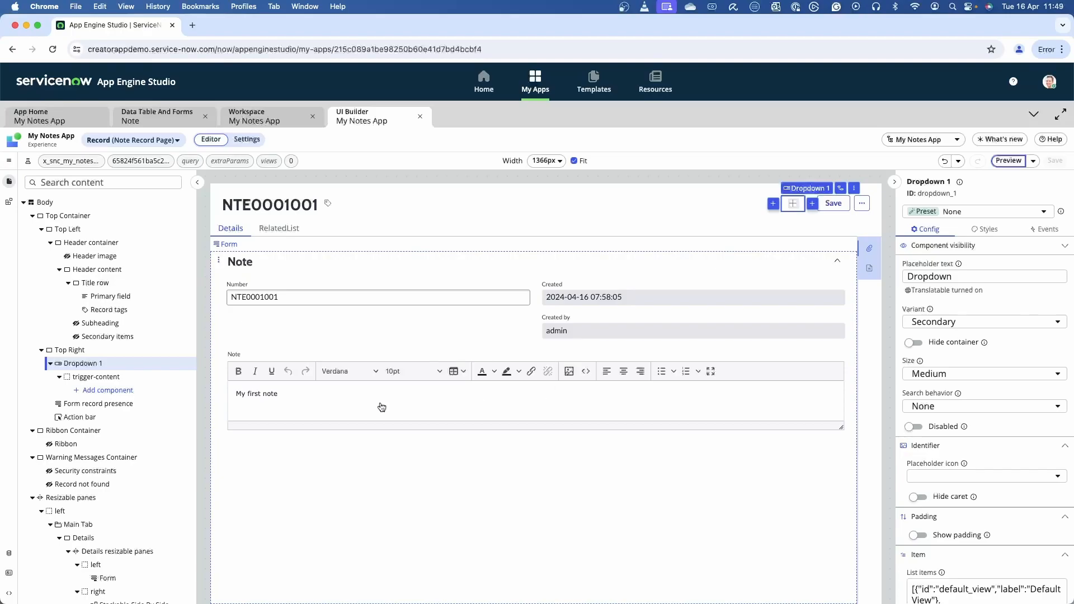
- Add a page client script named "drop down clicked"
left_click(9, 593)
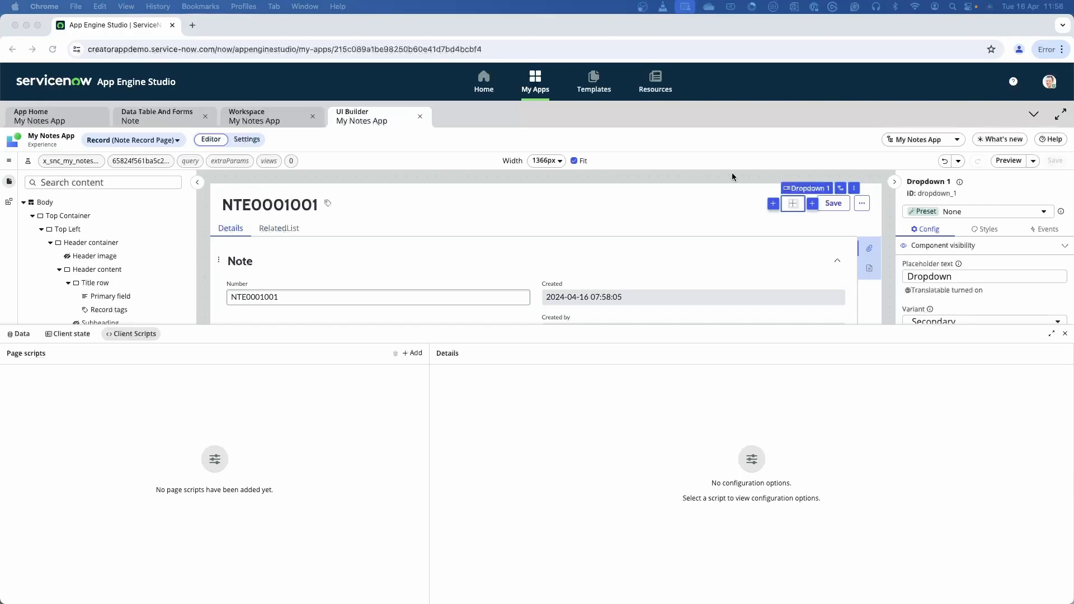
left_click(415, 353)
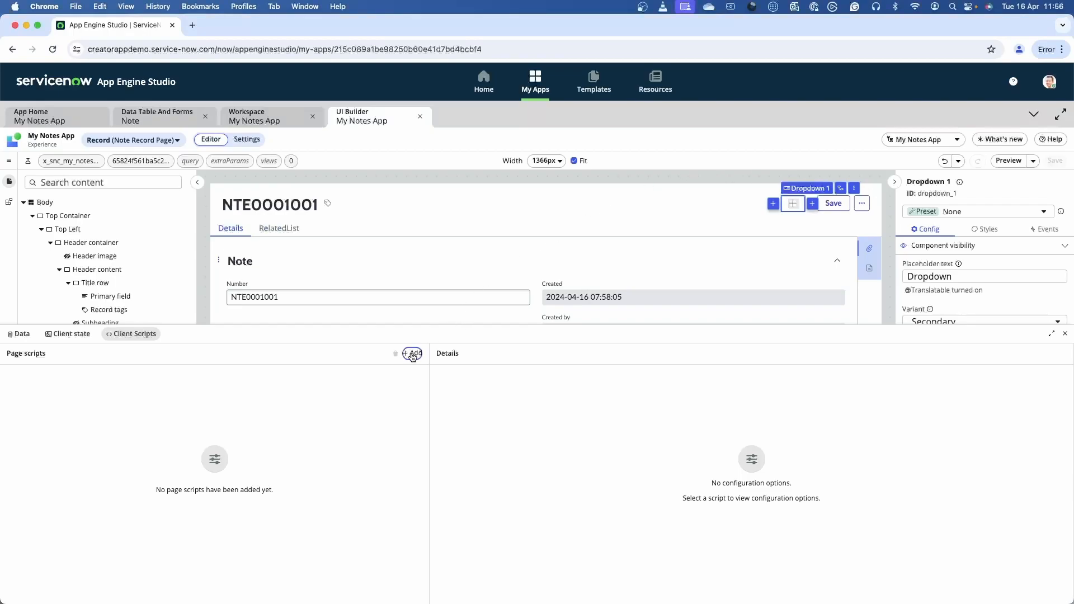
triple_click(312, 392)
type("dro")
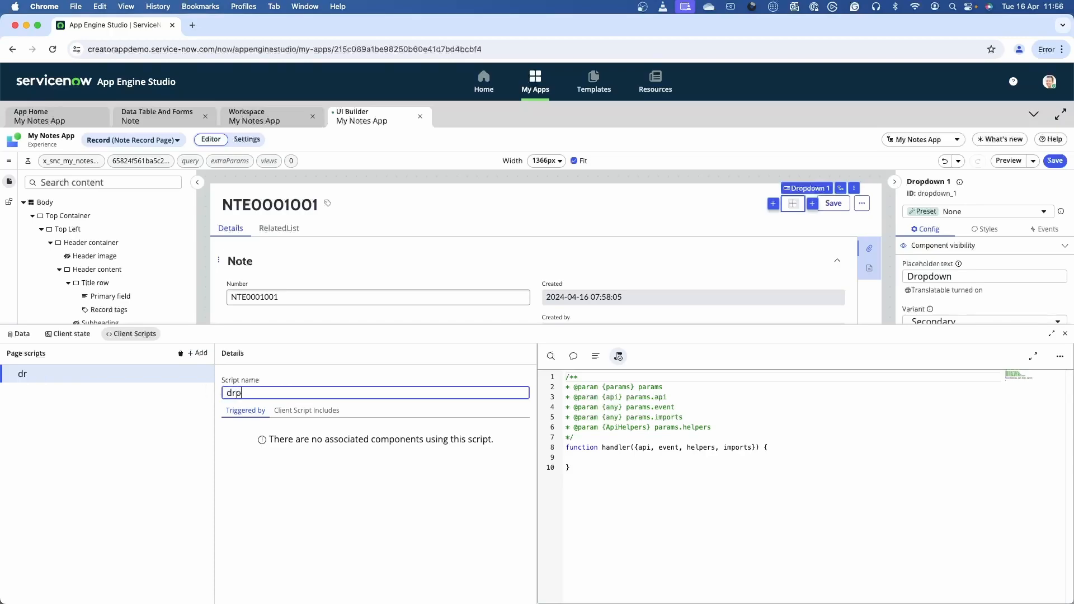
key("BackSpace")
type("op down click")
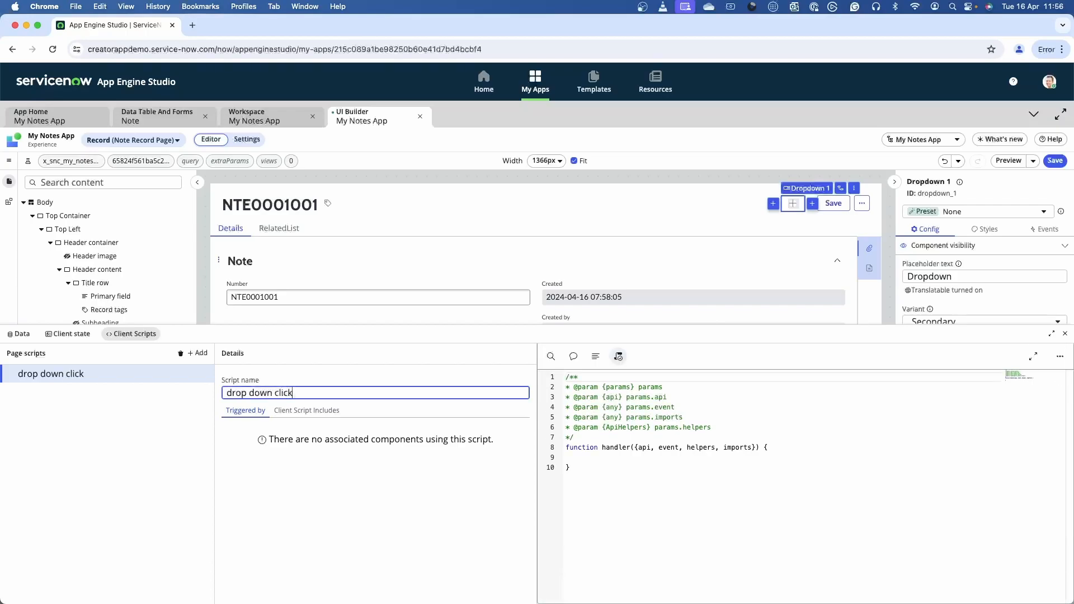
type("ed")
- Write console.log(JSON.stringify(event)); in the script's handler function and save the page
left_click(595, 460)
key("Return")
key("Return")
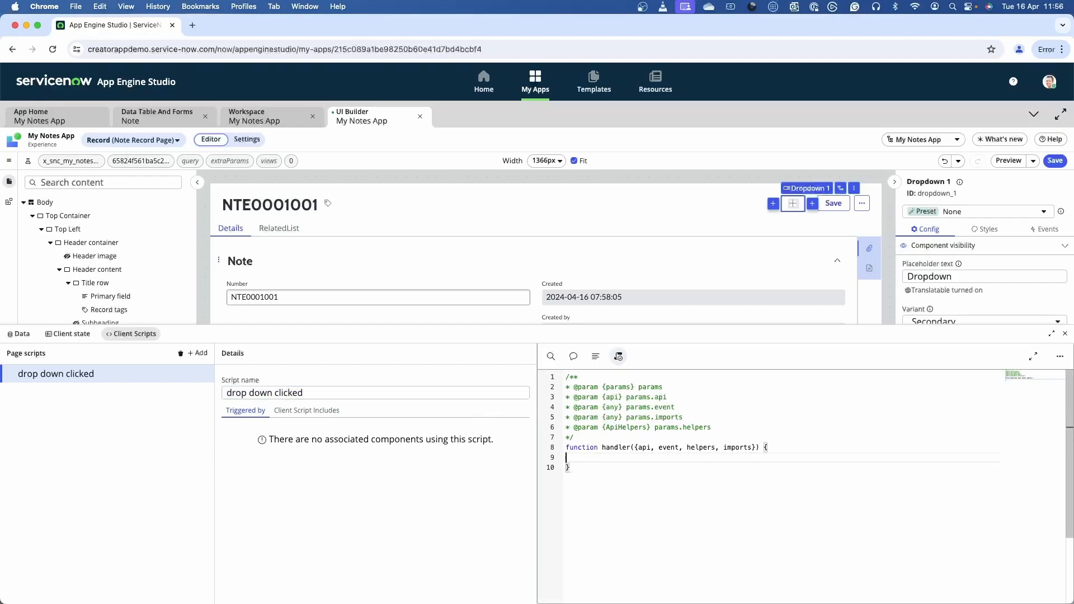
key("Up")
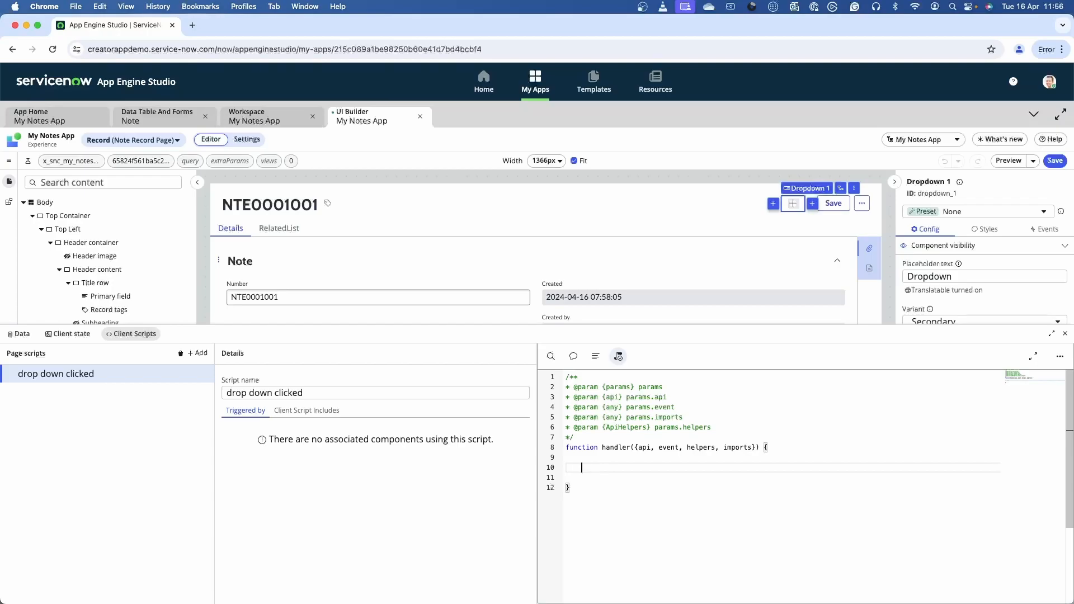
type("console.lo")
type("g(")
type("JSON.")
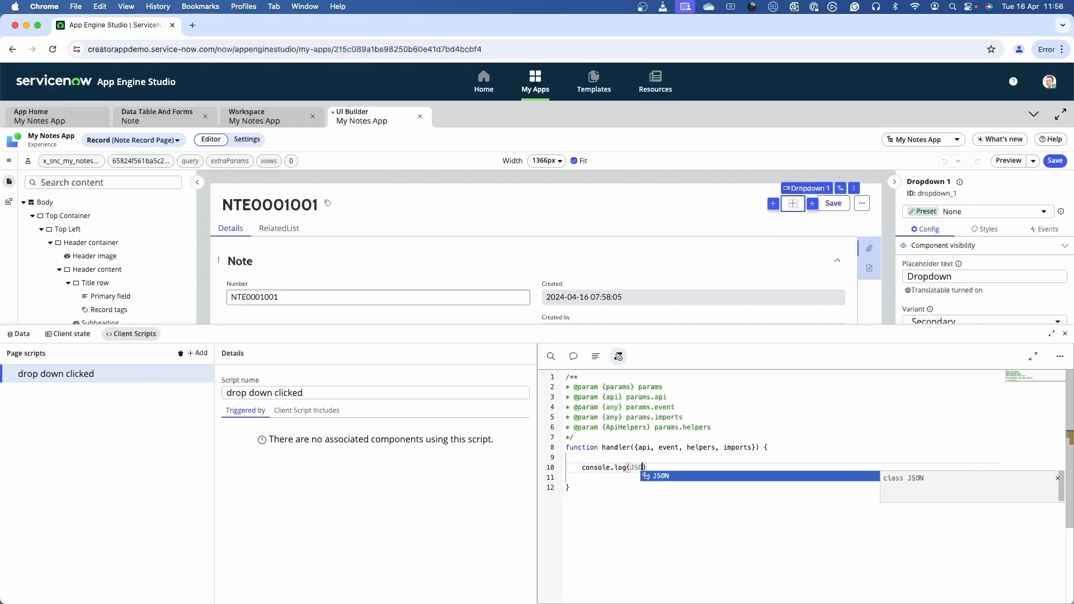
type("stringify")
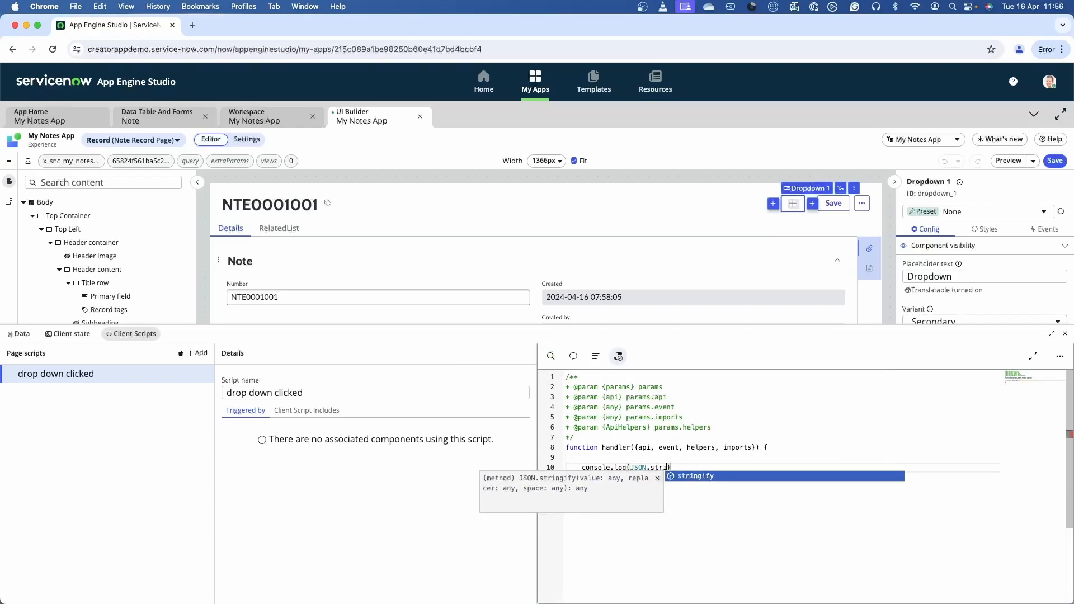
type("(")
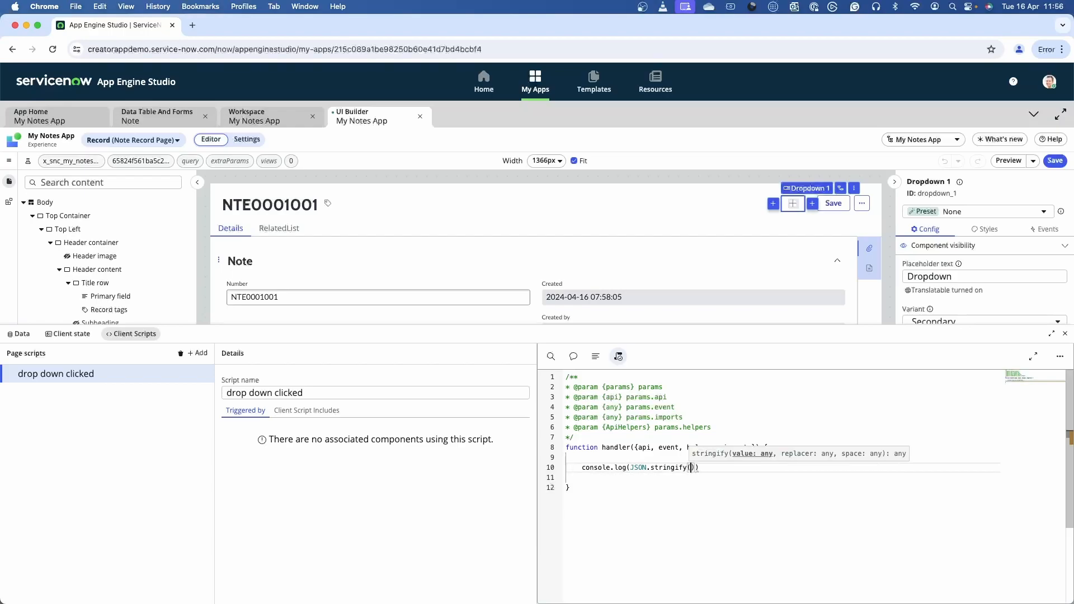
type("event")
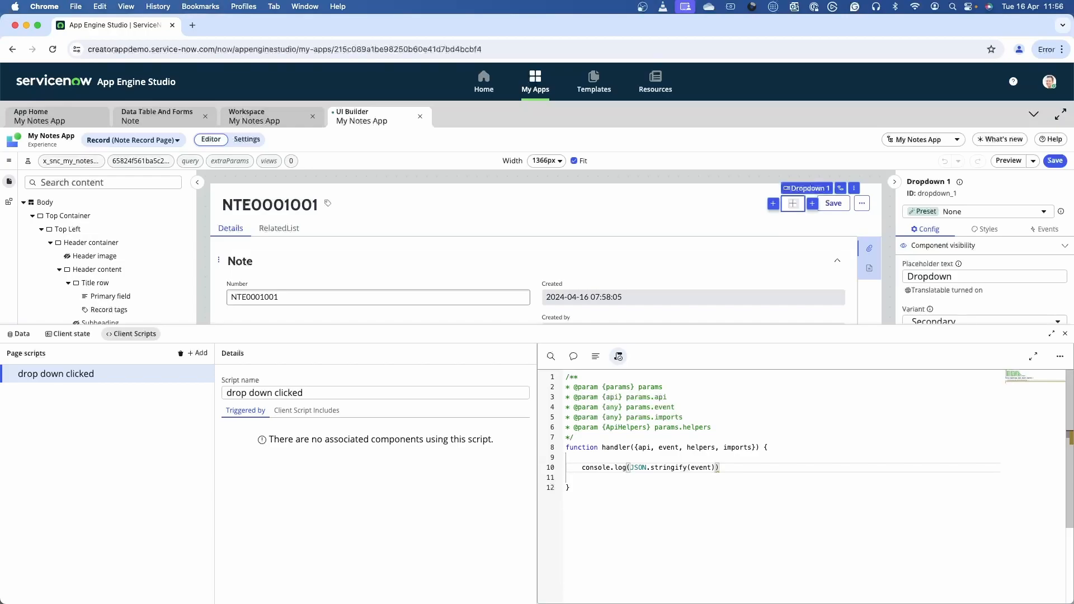
type("));")
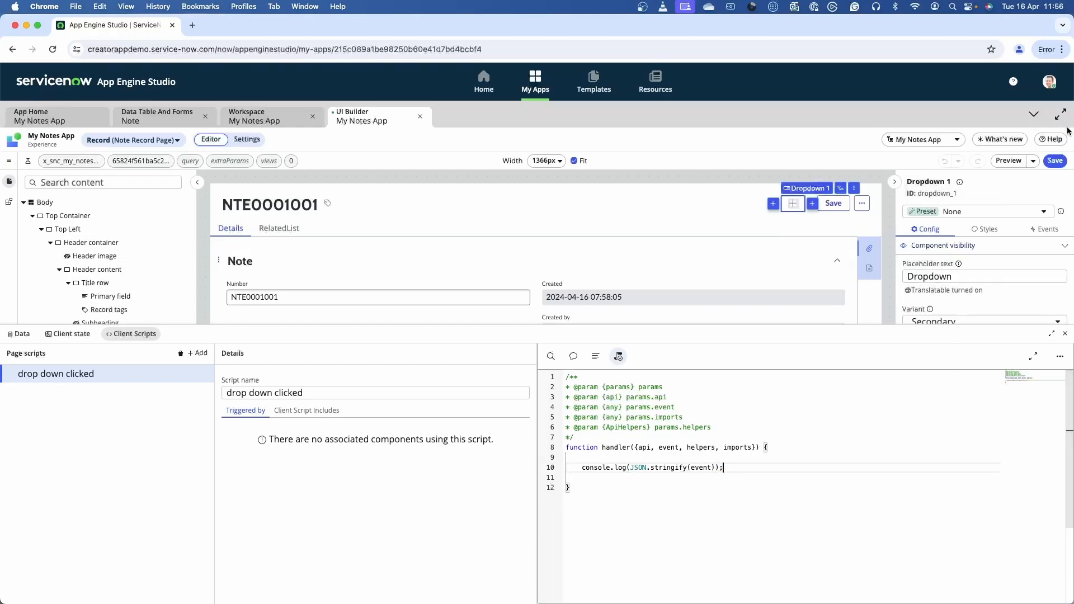
left_click(1055, 161)
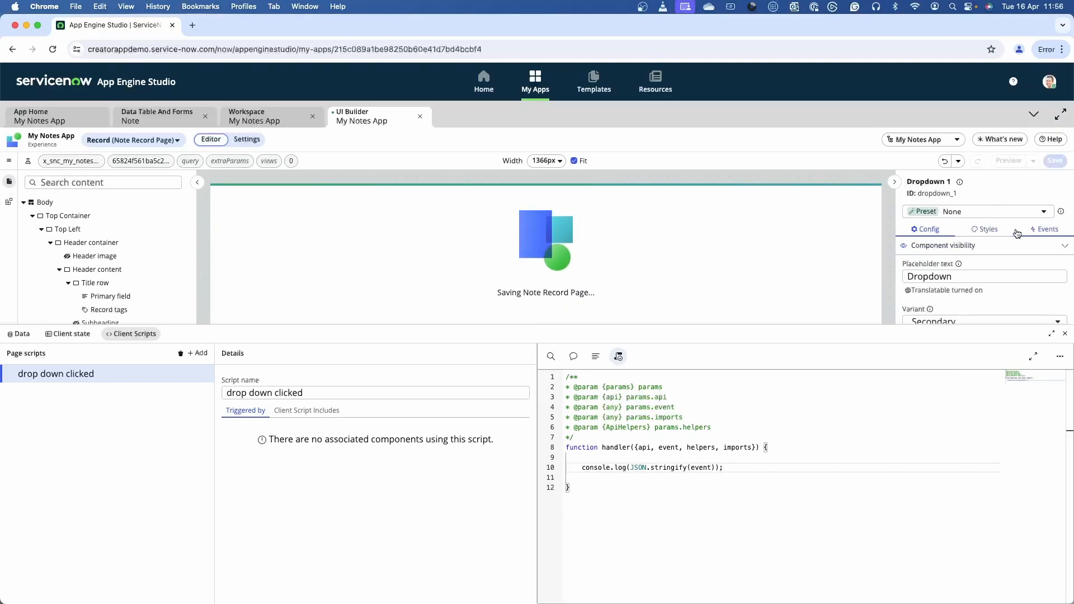
- Map Dropdown 1's "Dropdown item clicked" event to the drop down clicked client script and save the page
left_click(1046, 230)
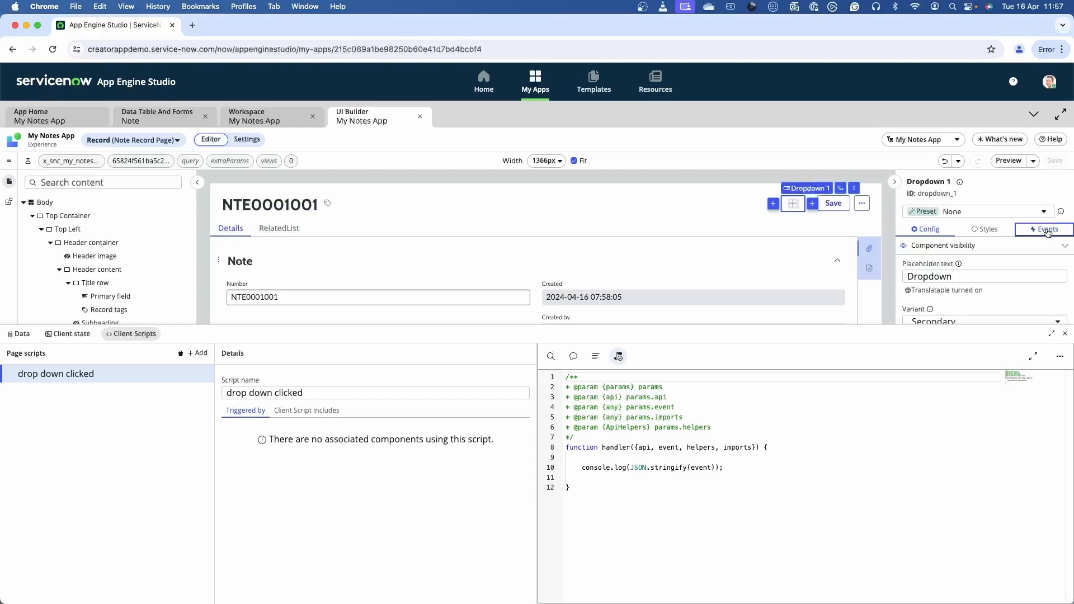
left_click(1064, 334)
left_click(940, 253)
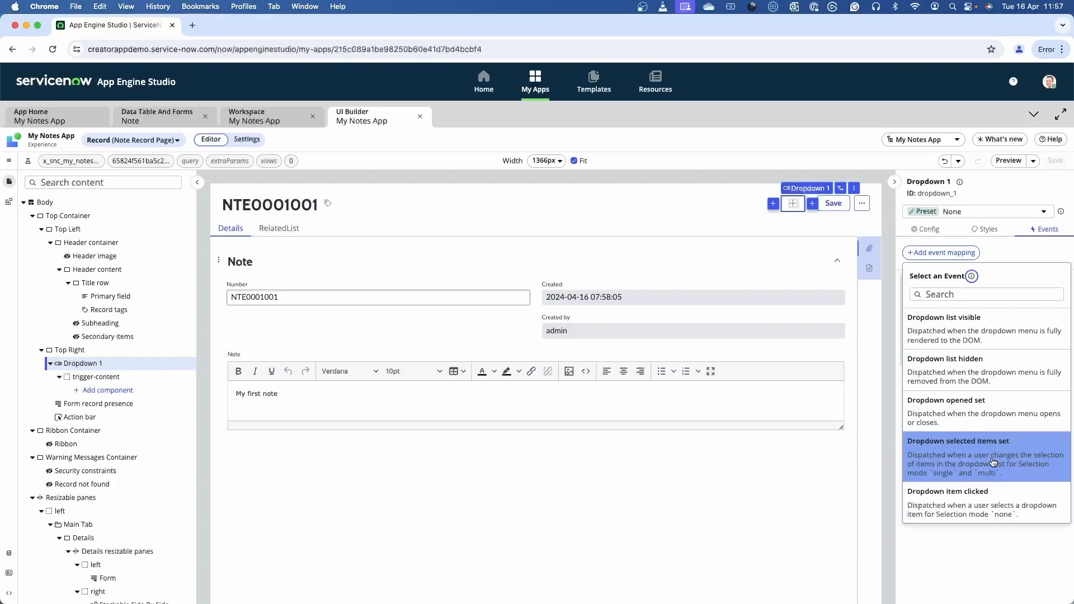
left_click(966, 506)
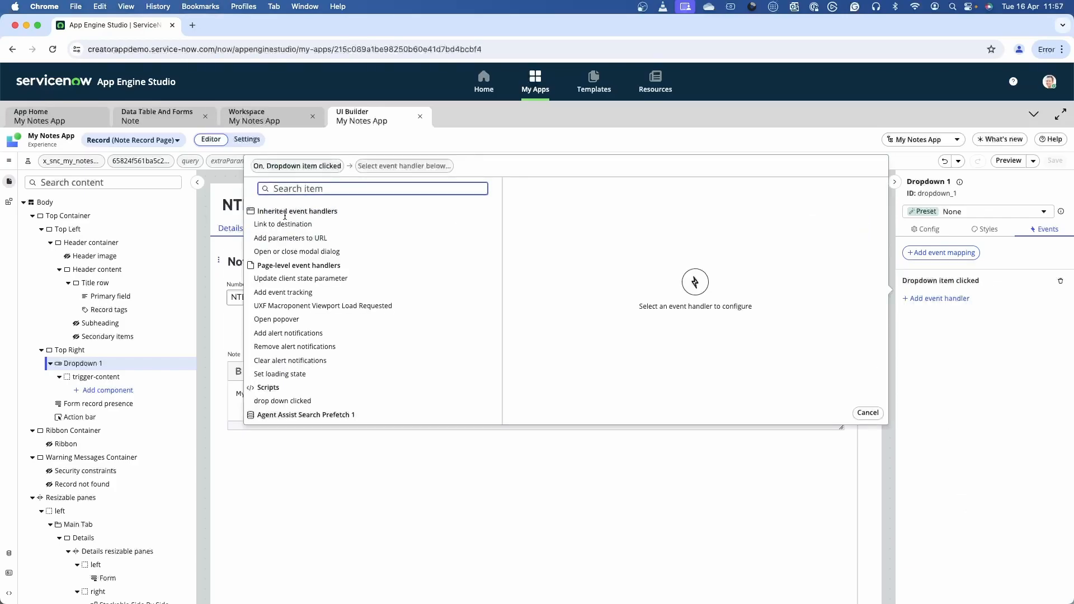
scroll(303, 356, "down", 1)
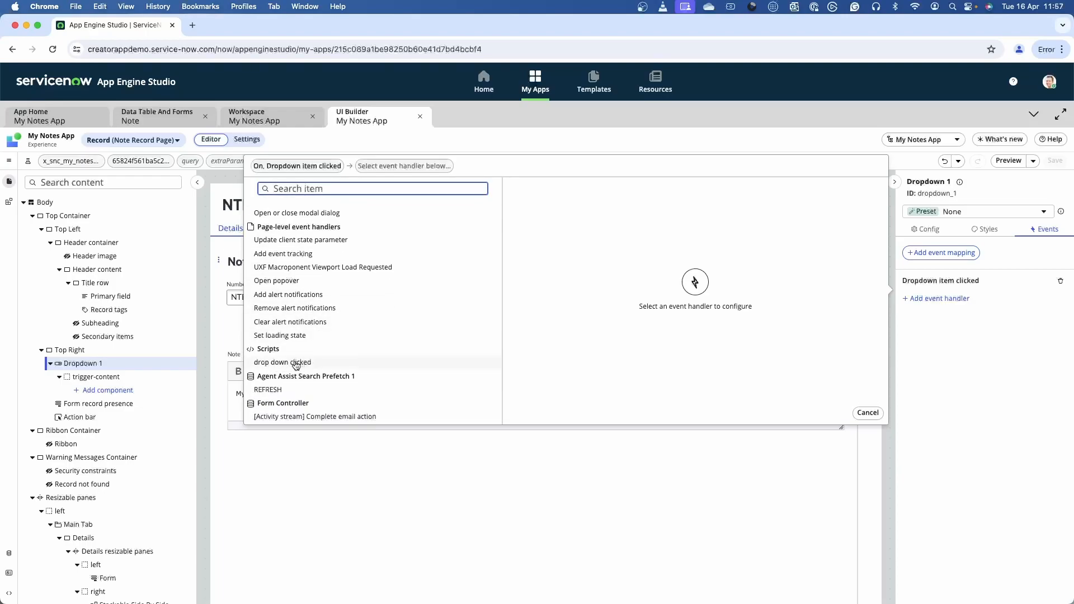
left_click(299, 365)
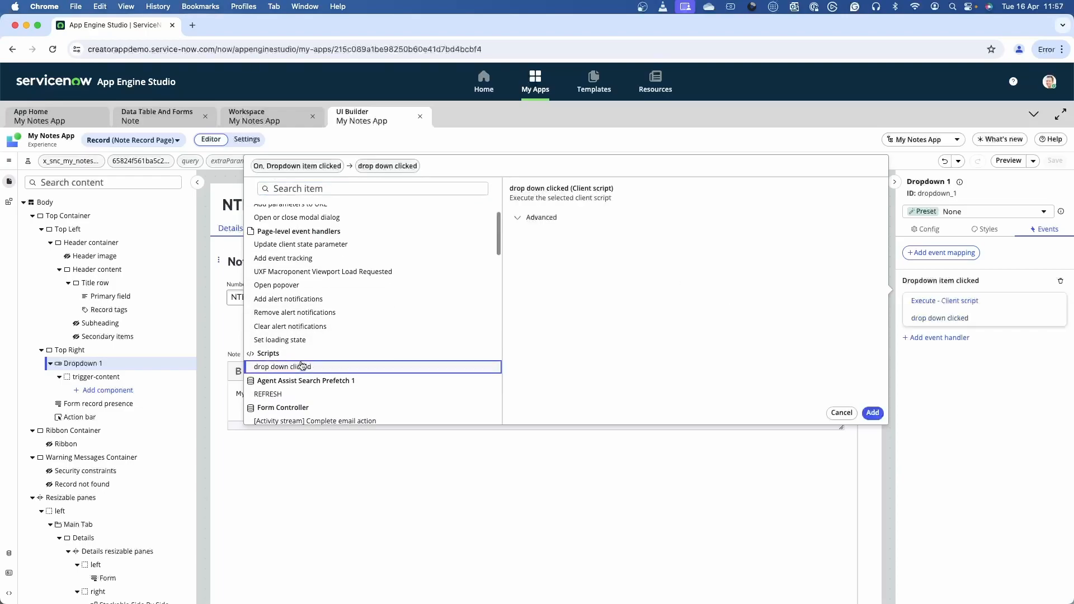
left_click(872, 412)
left_click(1054, 160)
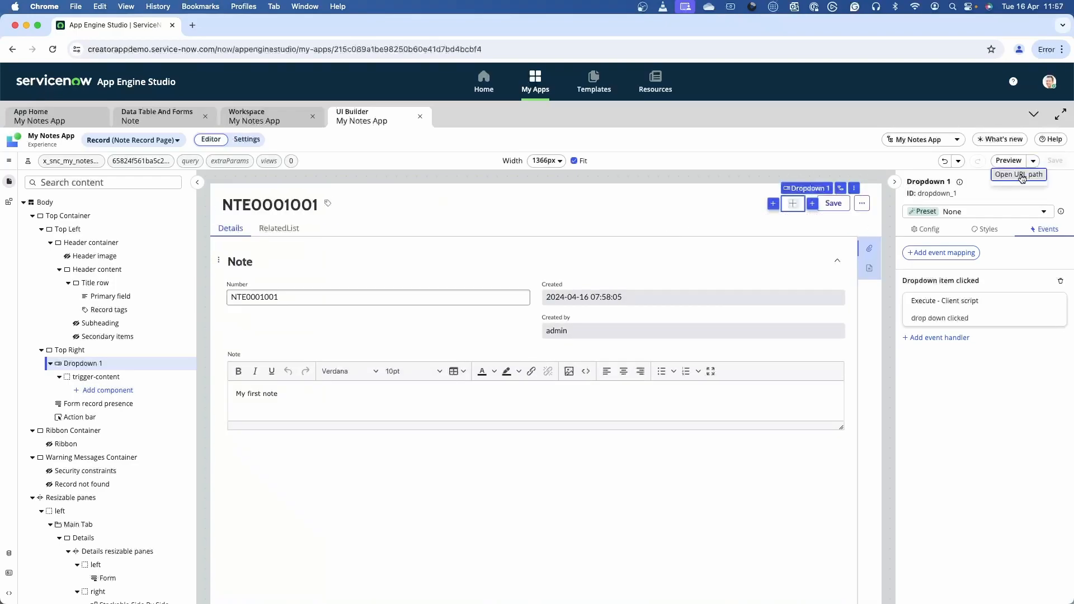
- Test the event at the page's URL path by selecting Second Note View with the browser's JavaScript console open, and return to UI Builder
left_click(1018, 175)
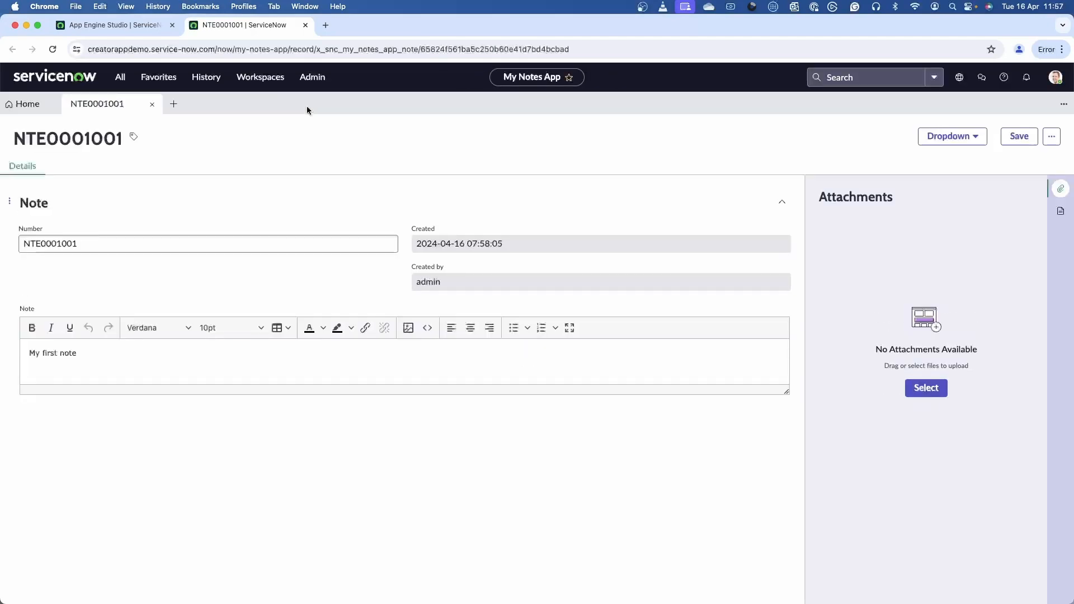
left_click(125, 7)
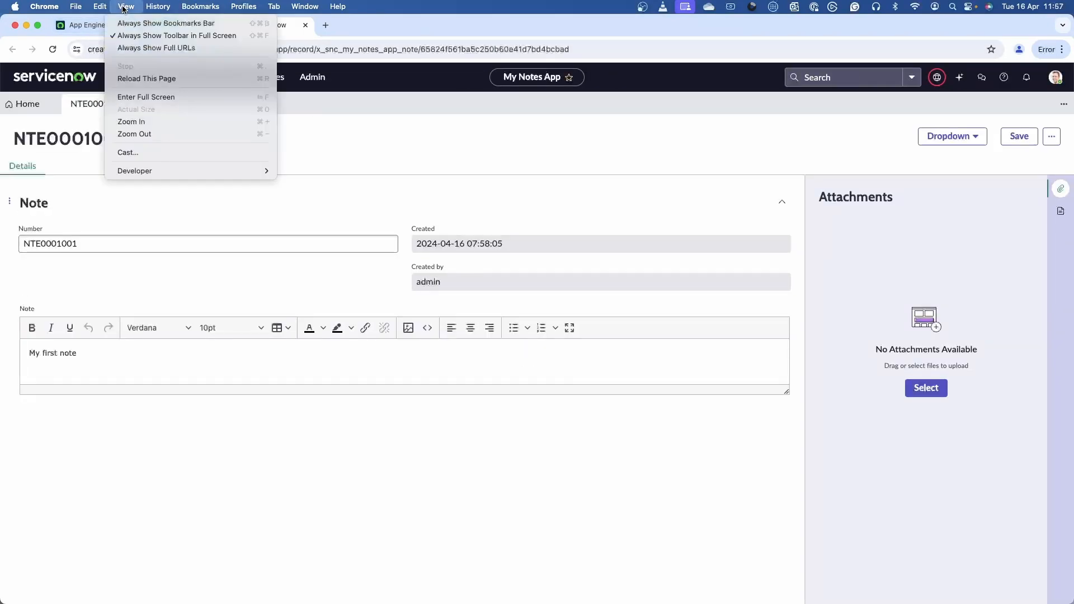
mouse_move(173, 171)
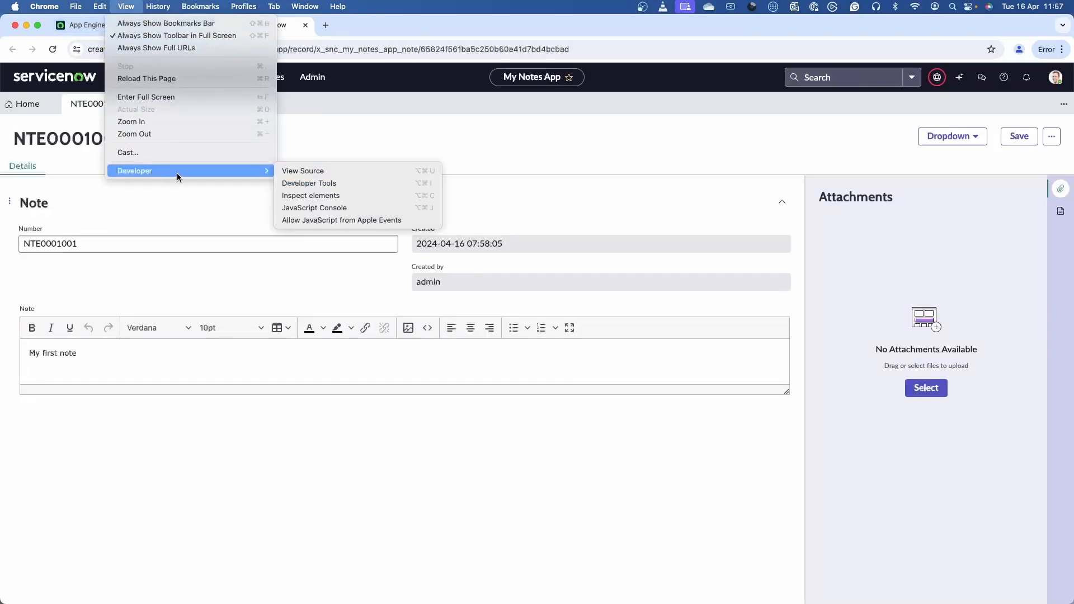
left_click(308, 208)
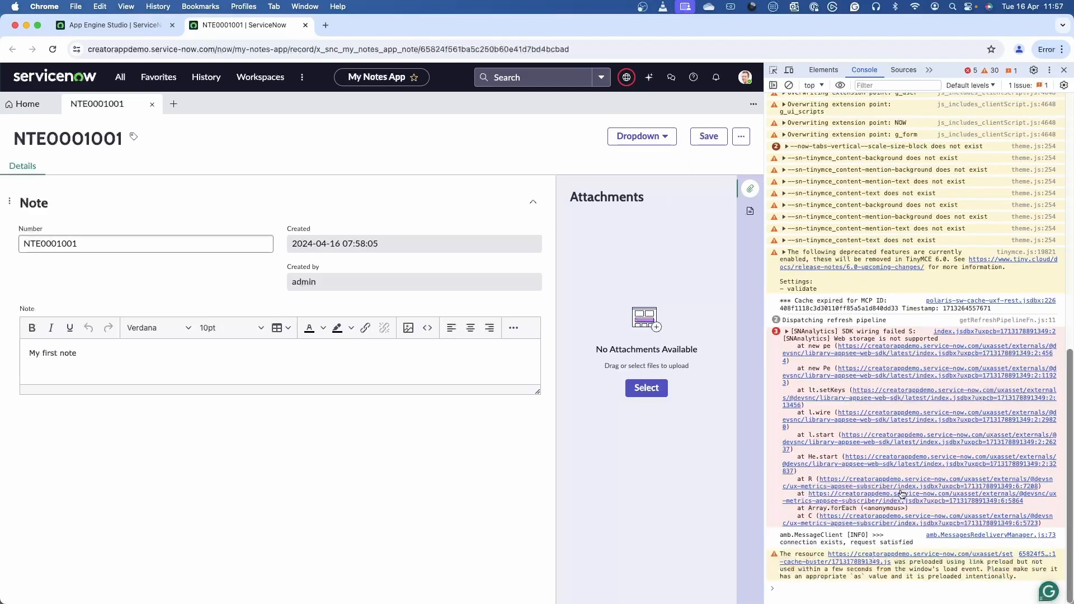
left_click(640, 140)
left_click(641, 170)
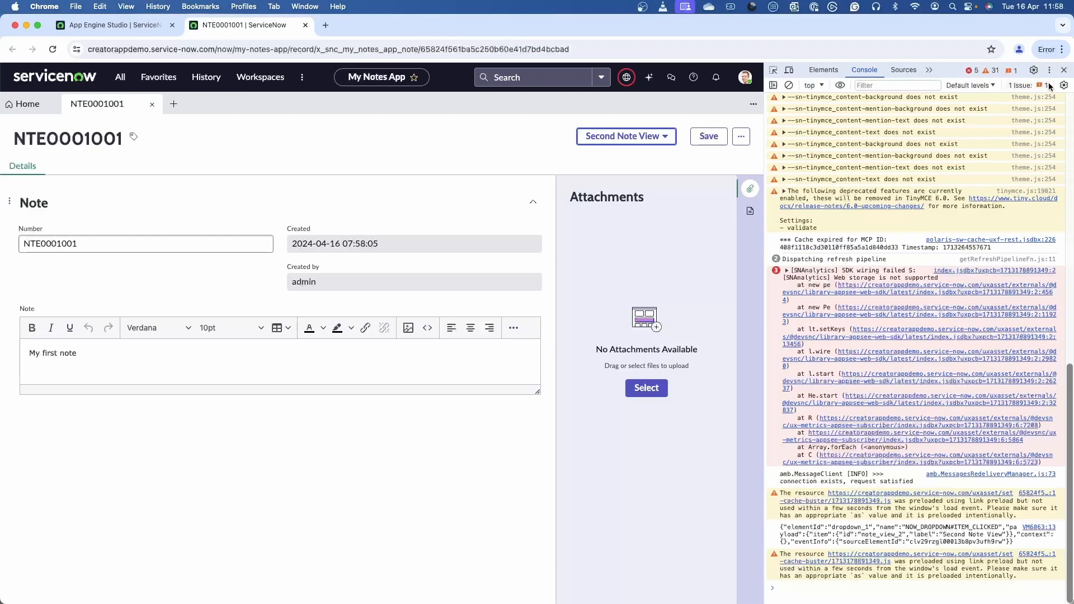
left_click(1065, 71)
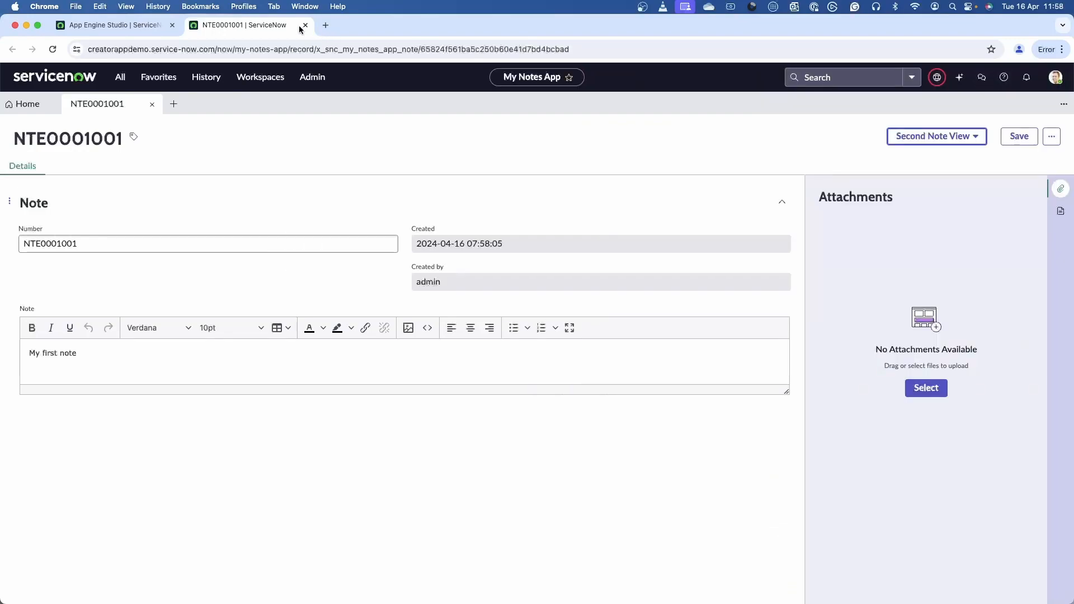
left_click(305, 25)
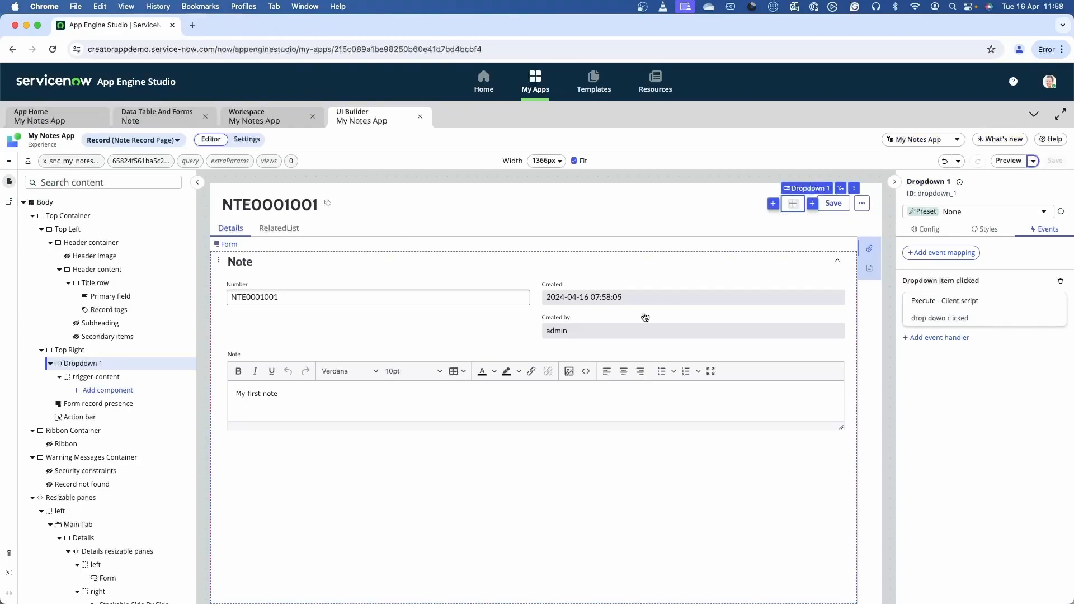
- Add the line const formID = event.payload.item.id; below the console.log call in the drop down clicked page client script
left_click(9, 595)
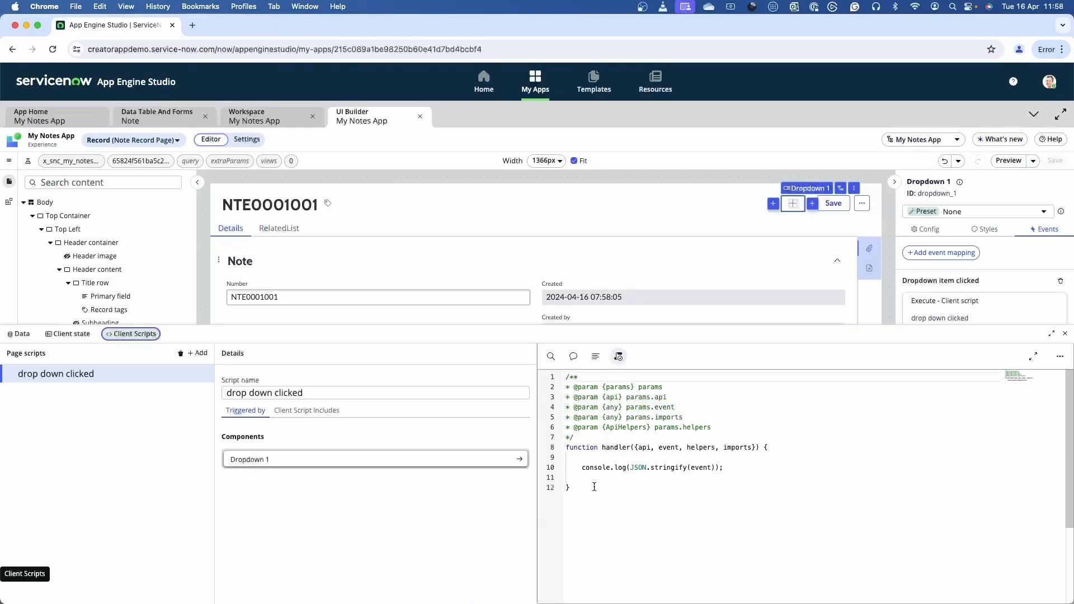
left_click(581, 466)
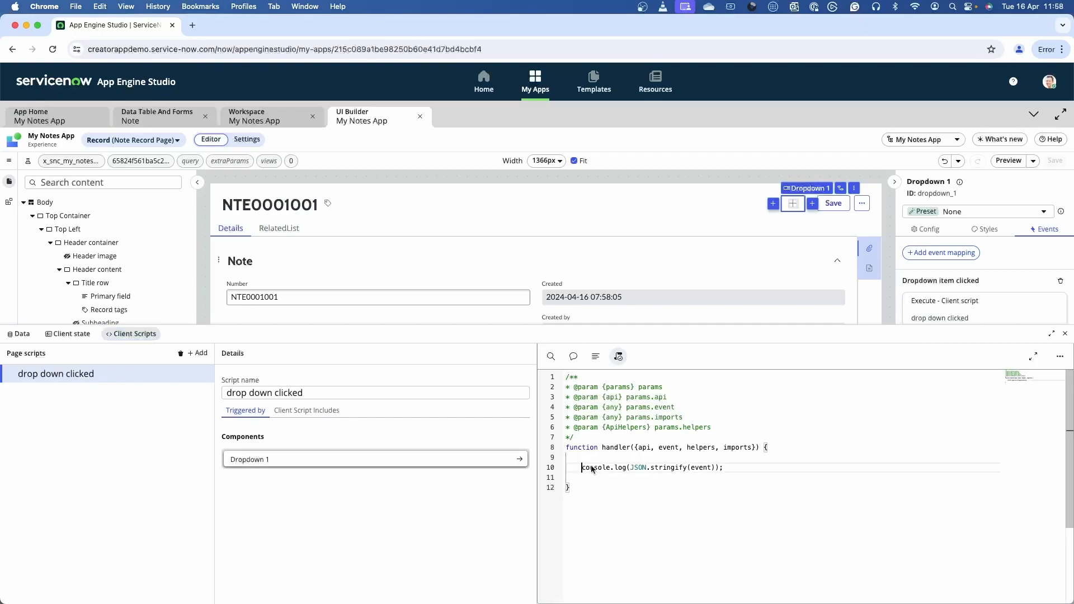
key("super+Right")
key("Return")
key("Return")
type("c")
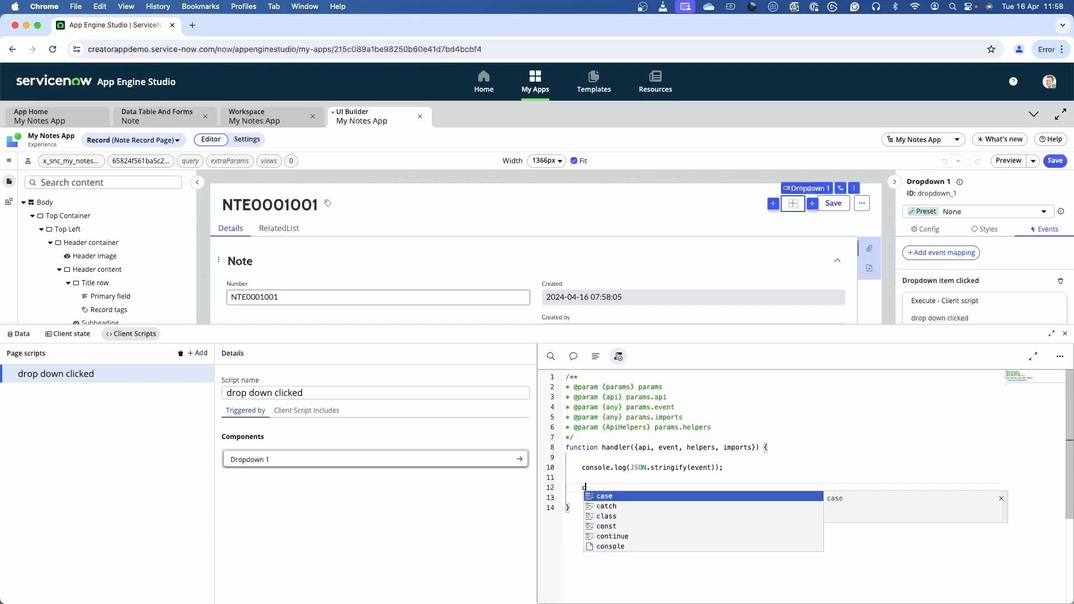
type("onst ")
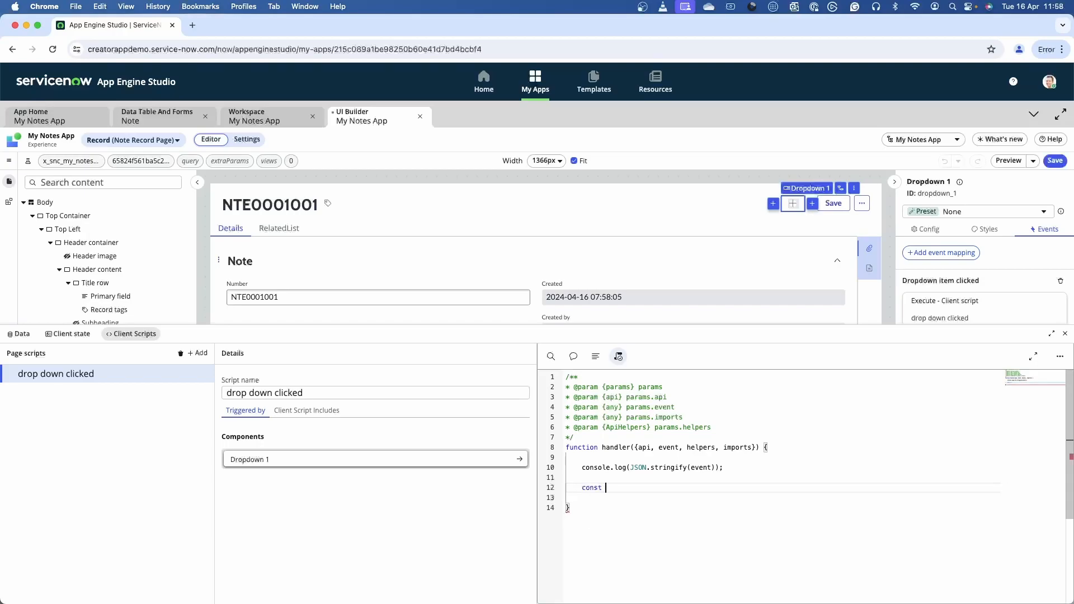
type("formID = event.")
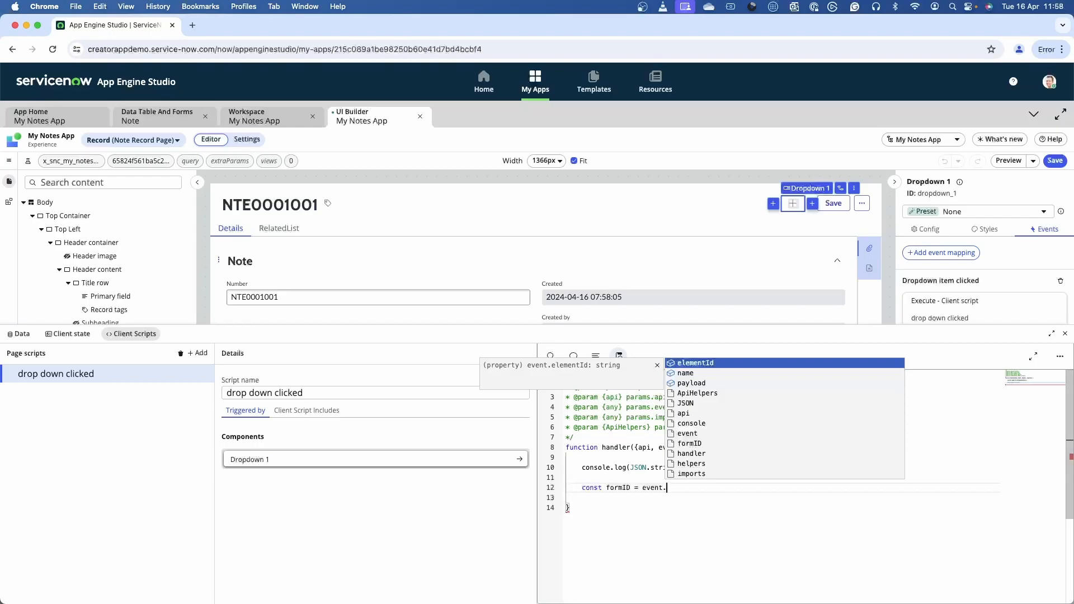
type("payload")
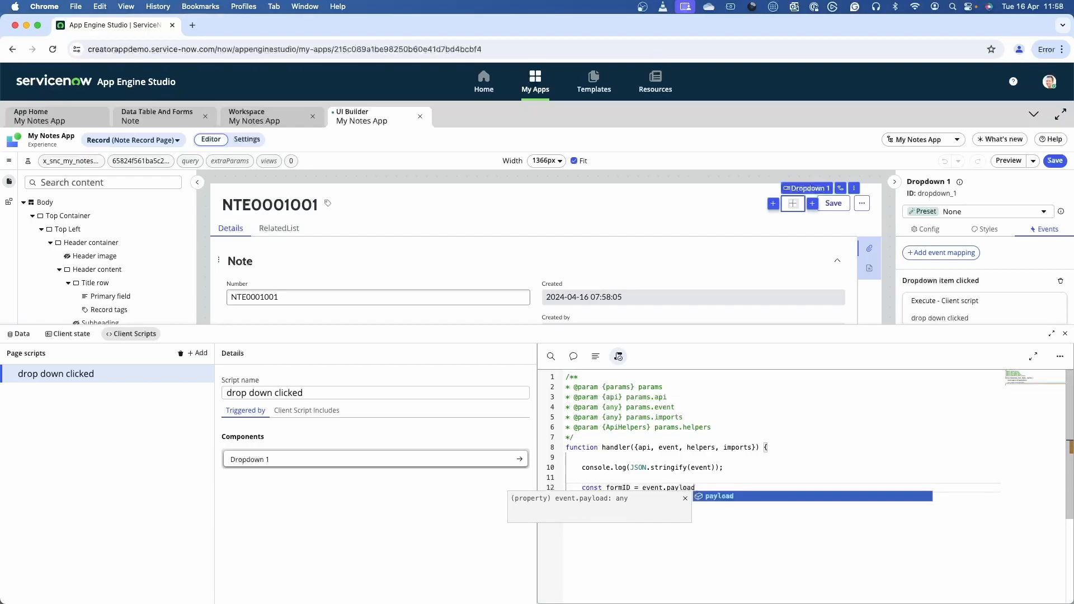
type(".")
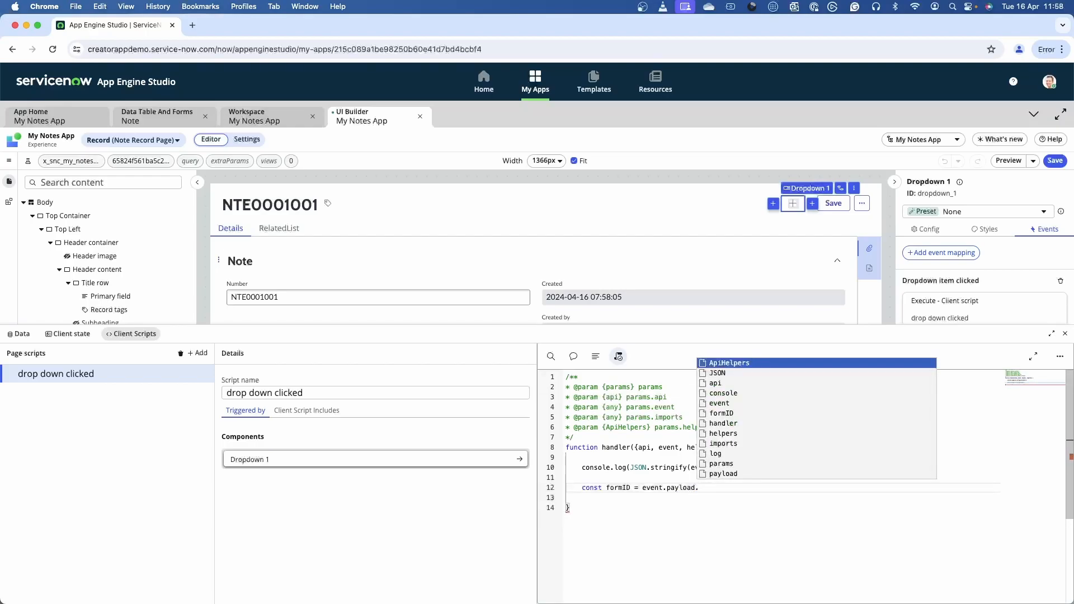
type("item.i")
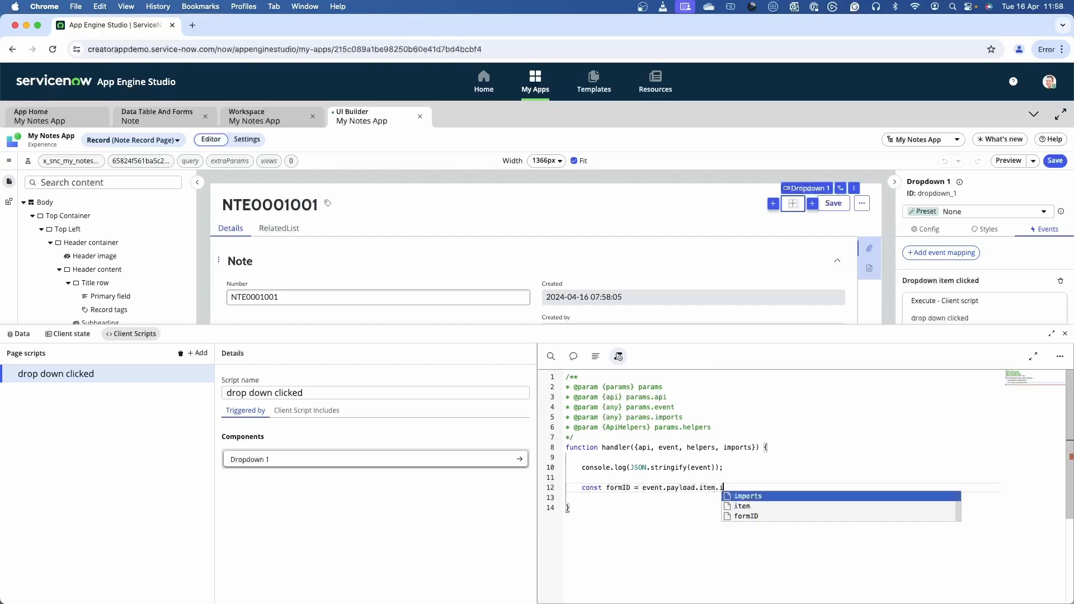
type("d;")
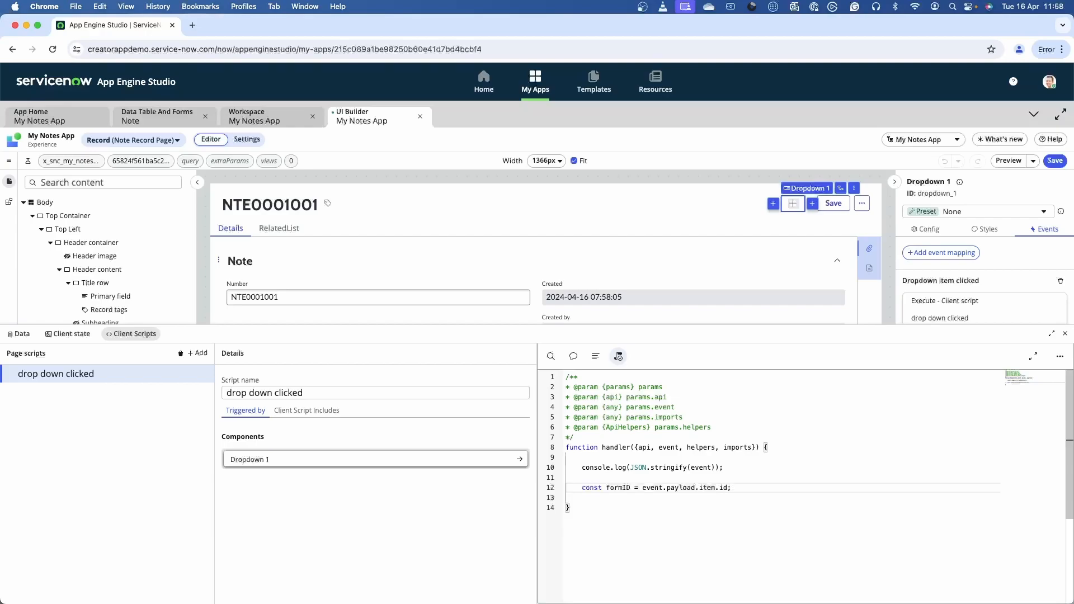
- Make room for another statement in the script, copy the name of the formView client state parameter, and return to the script's blank line
key("Return")
key("Return")
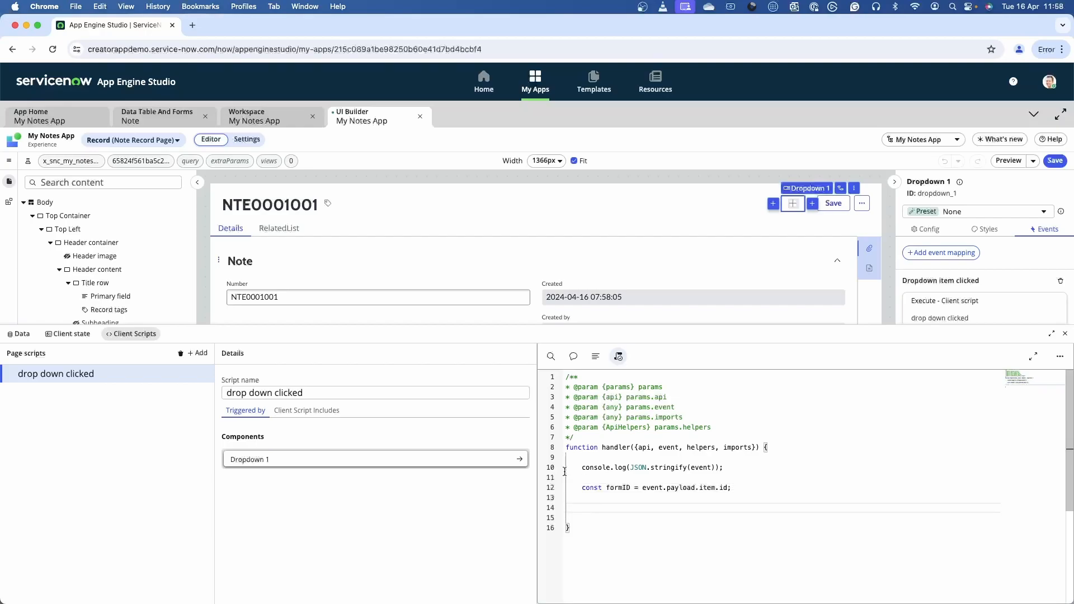
left_click(65, 334)
left_click(44, 397)
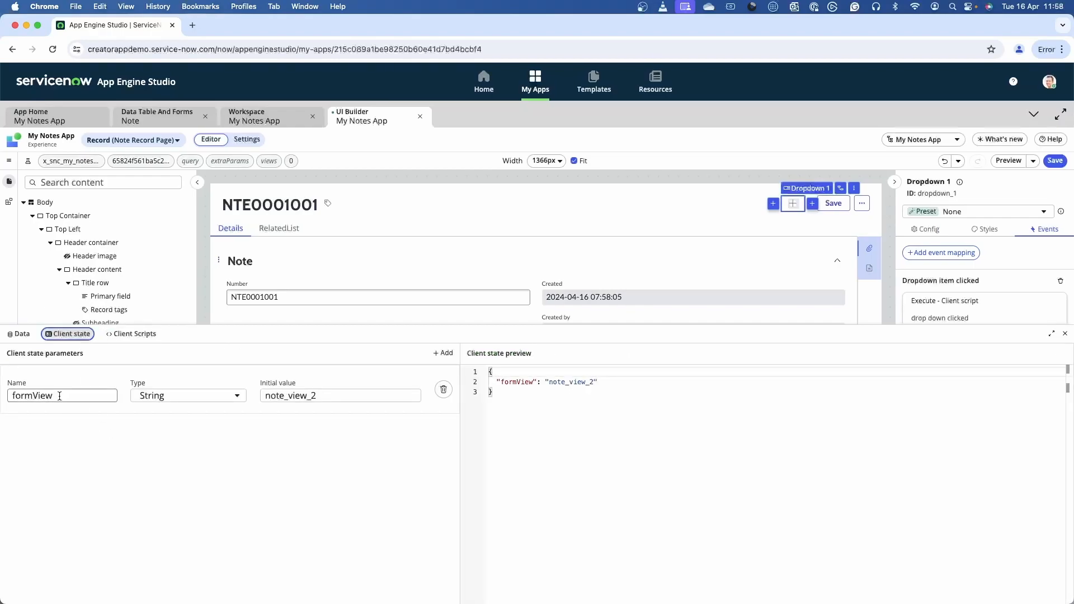
left_click_drag(60, 396, 9, 397)
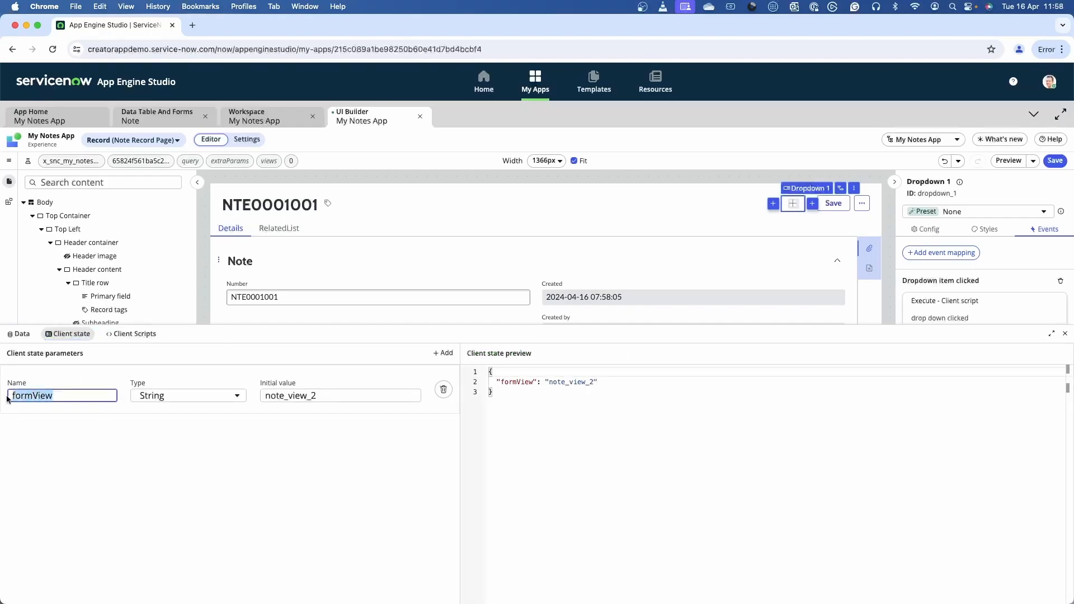
left_click(132, 335)
left_click(600, 506)
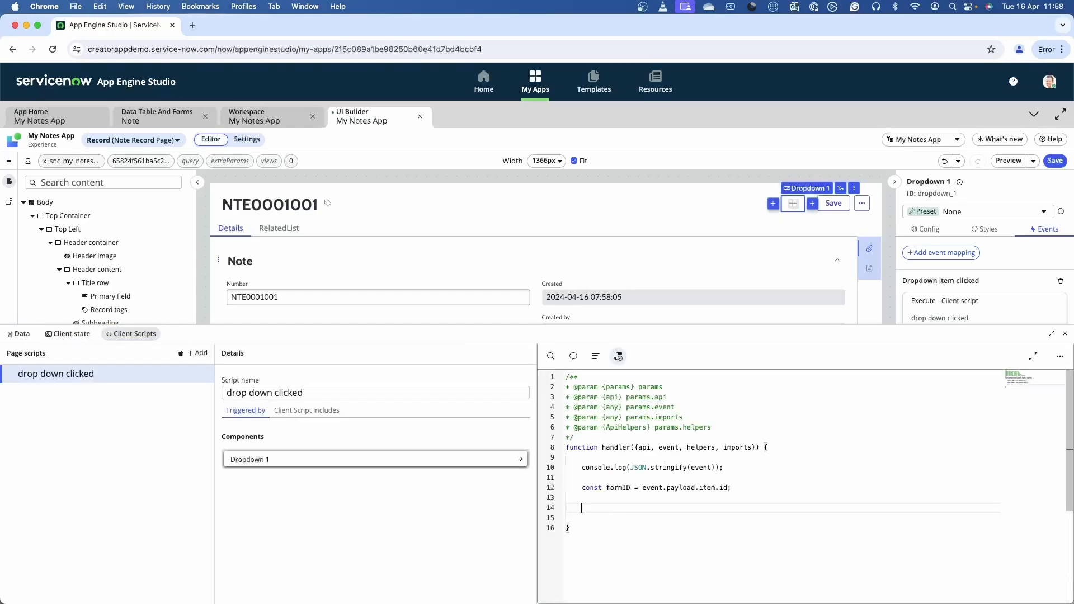
- Write api.setState("formView",formID); at the end of the handler function, save the page and close the client script editor
type("api.")
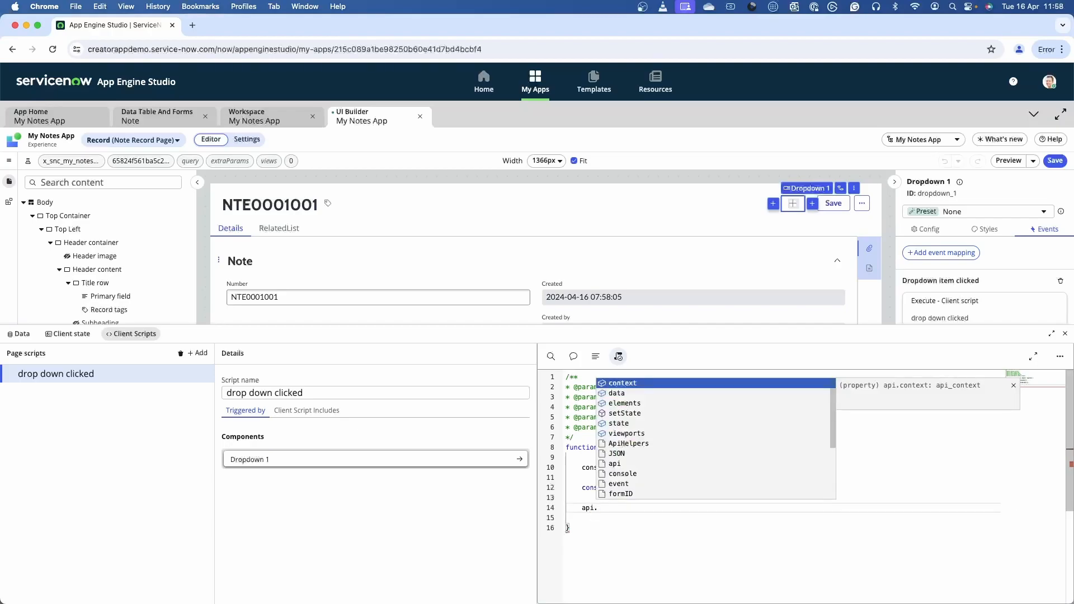
type("setState")
key("Return")
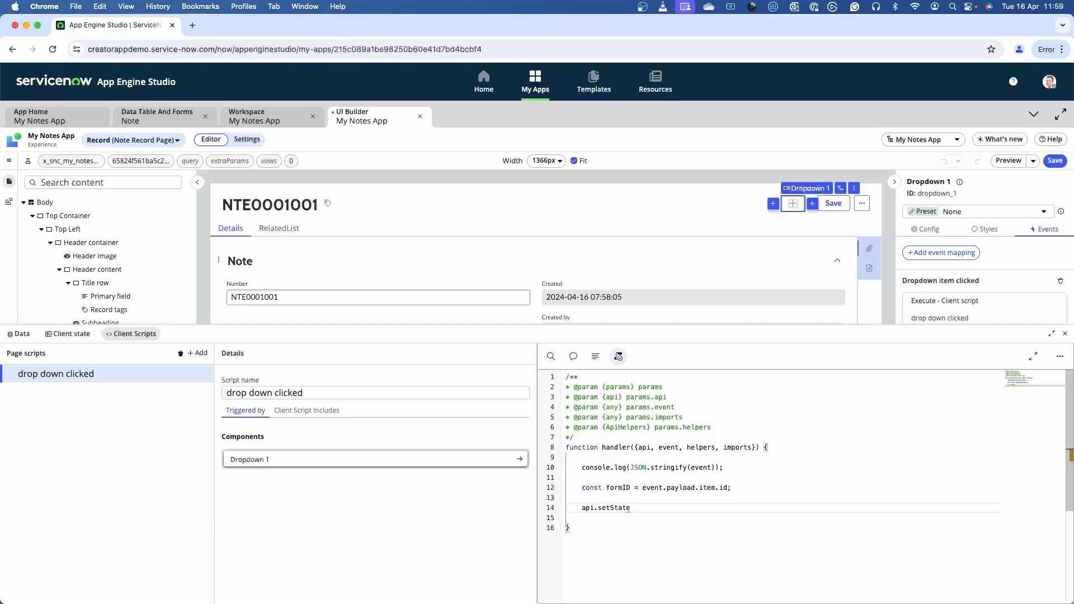
type("(\"formView")
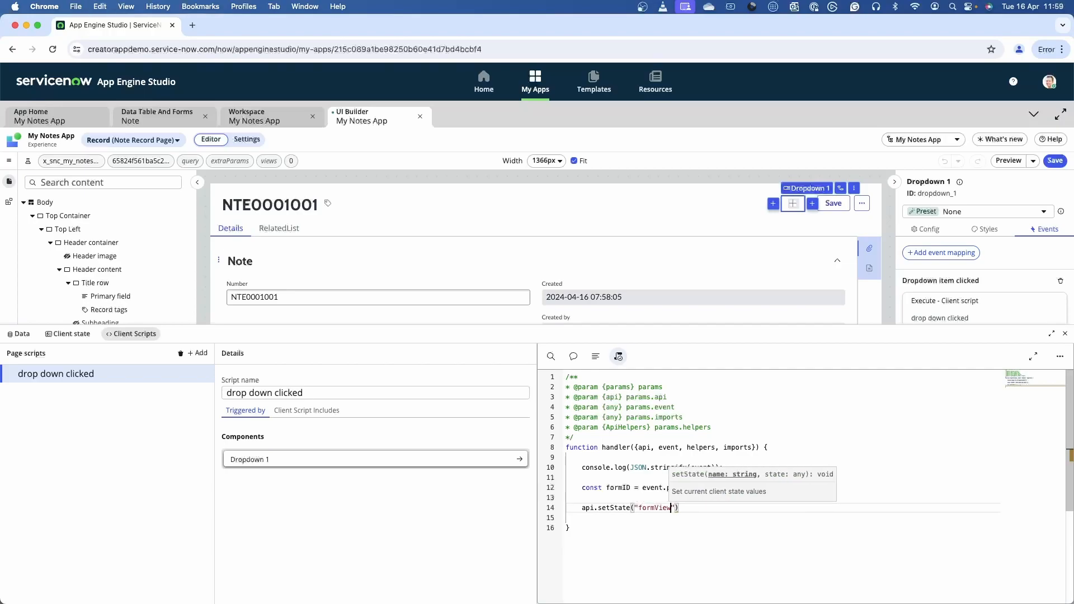
type("\",")
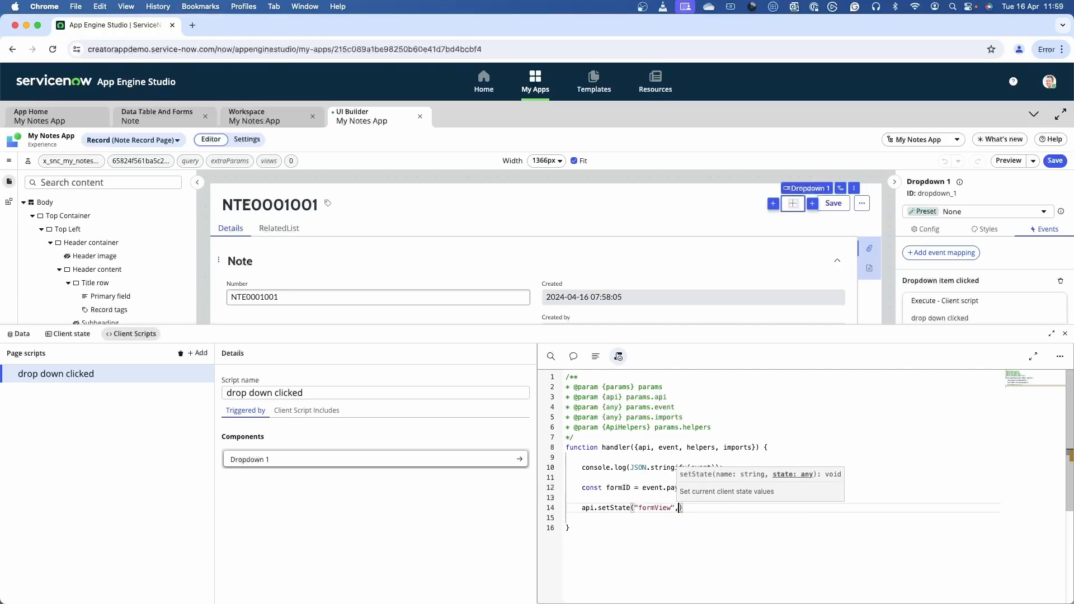
type("formID")
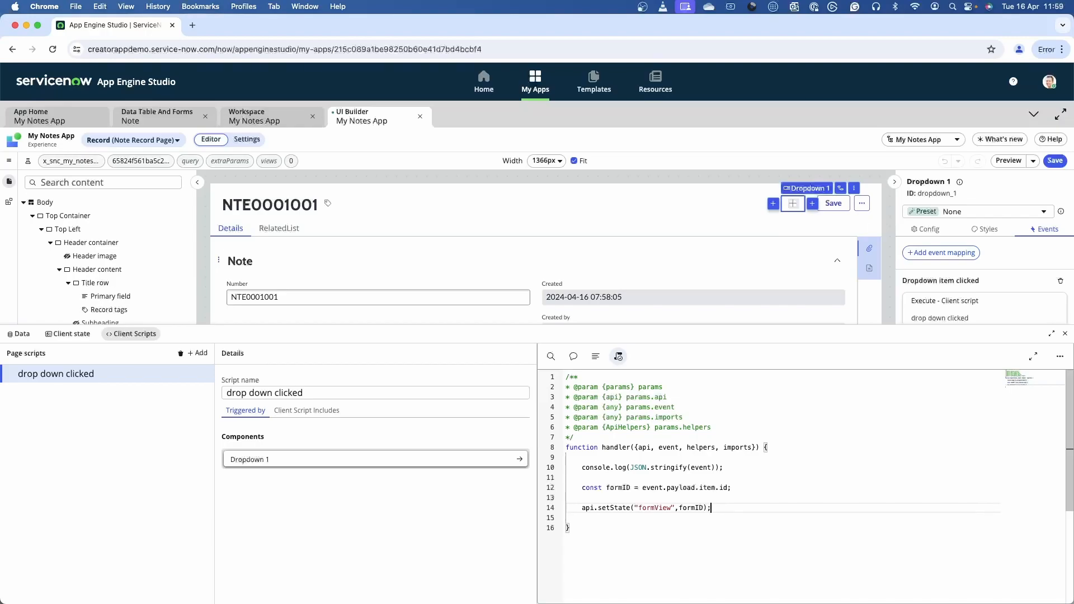
left_click(1054, 161)
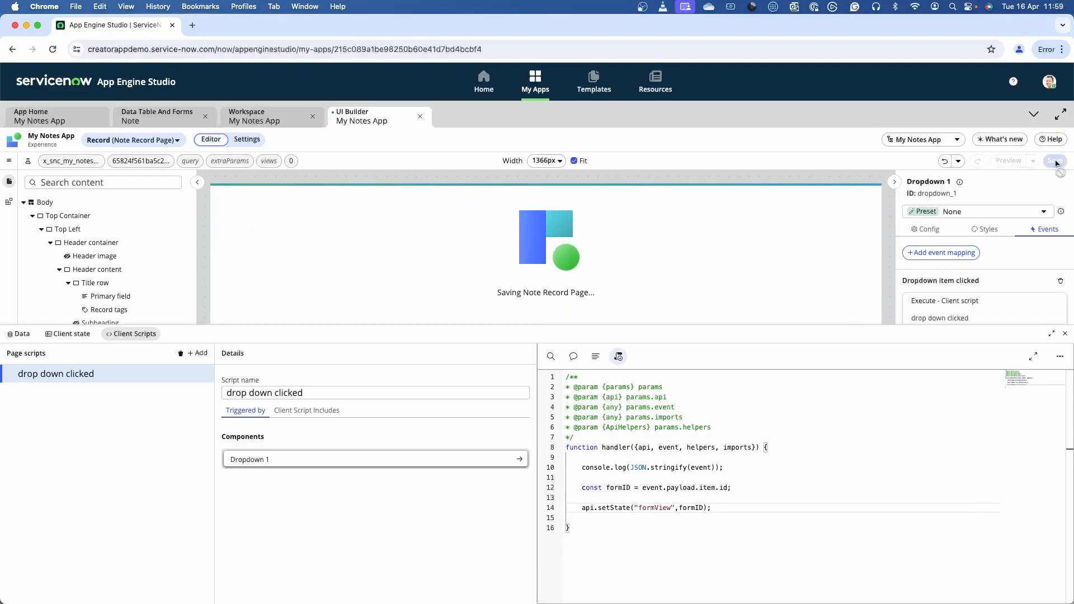
left_click(1064, 335)
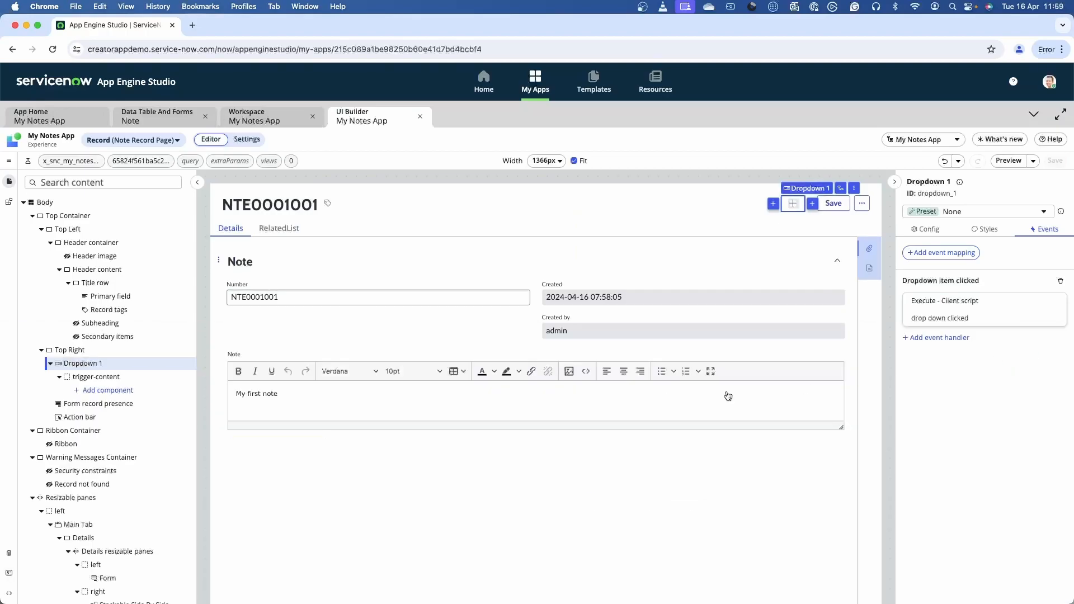
- Open the Note record page at its URL path and choose Default View in the dropdown
left_click(1033, 161)
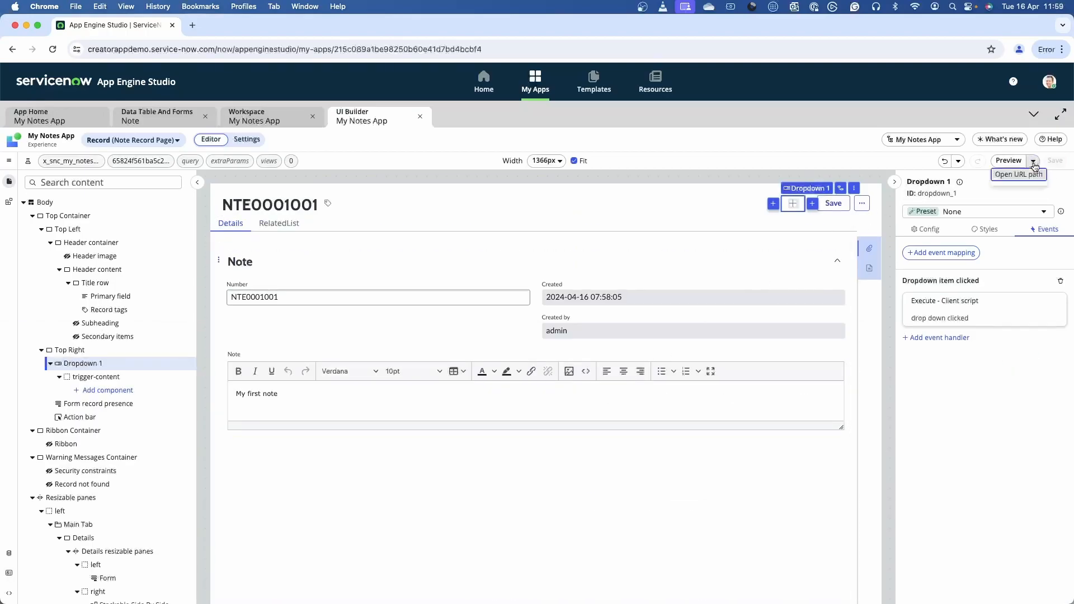
left_click(1019, 174)
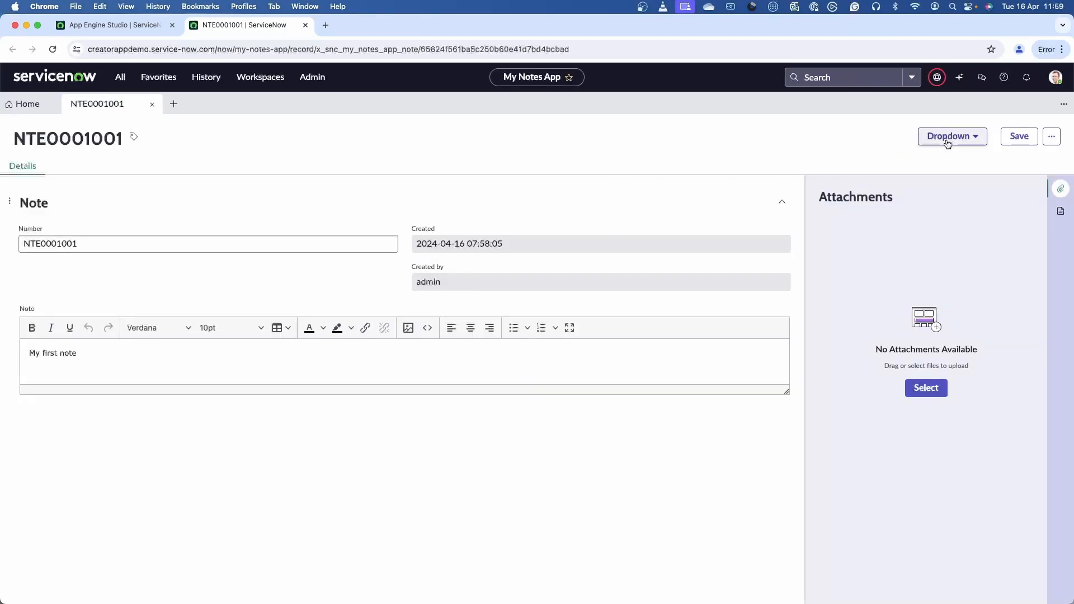
left_click(950, 136)
left_click(946, 156)
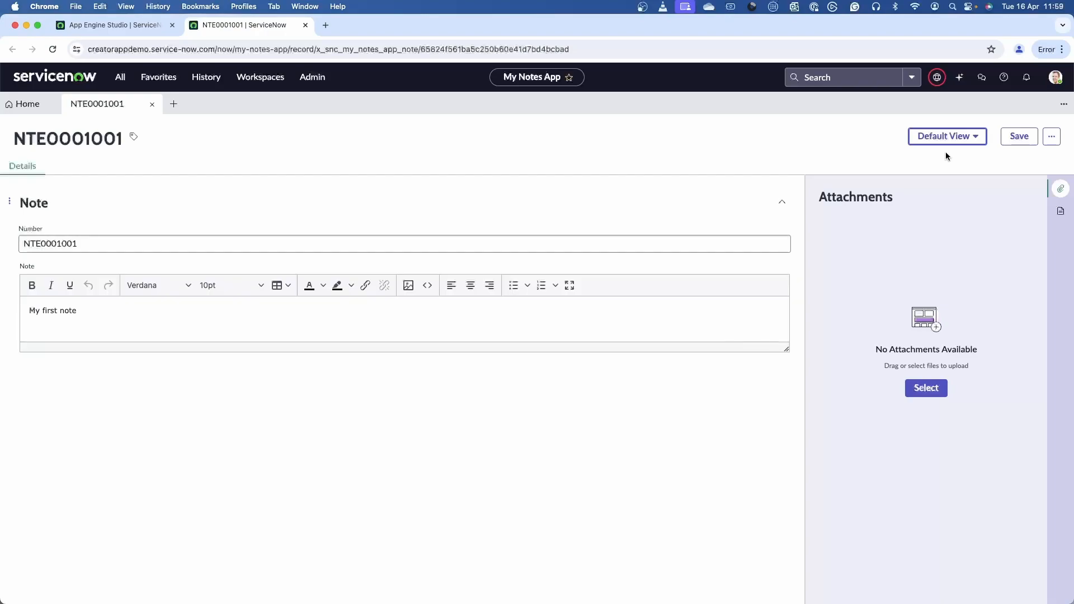
- Test the dropdown by switching the note form between Second Note View and Default View twice, ending on Default View
left_click(947, 139)
left_click(944, 171)
left_click(935, 139)
left_click(928, 156)
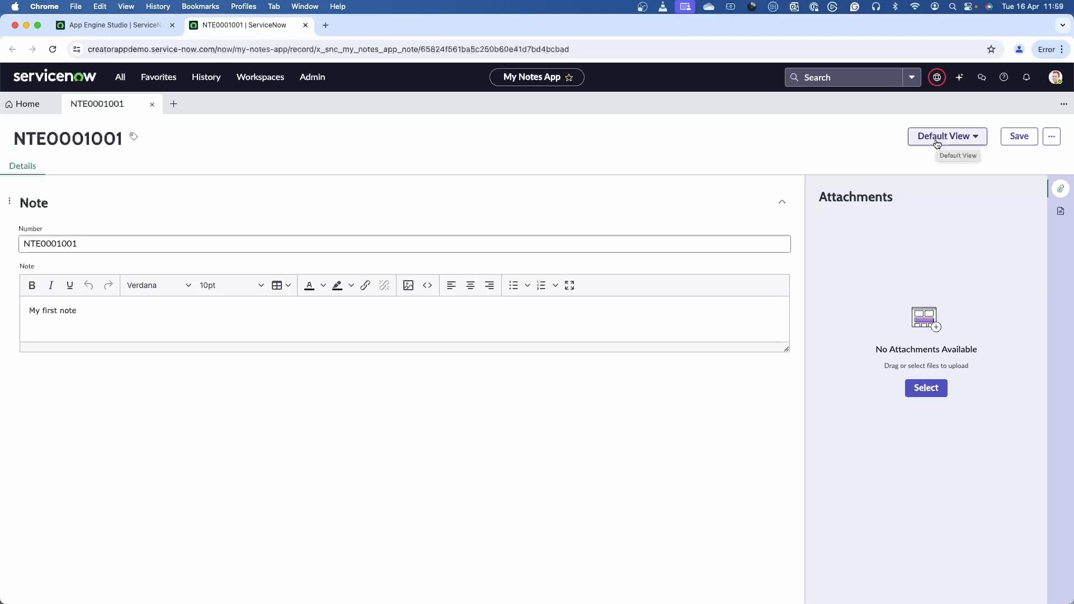
left_click(937, 143)
left_click(928, 172)
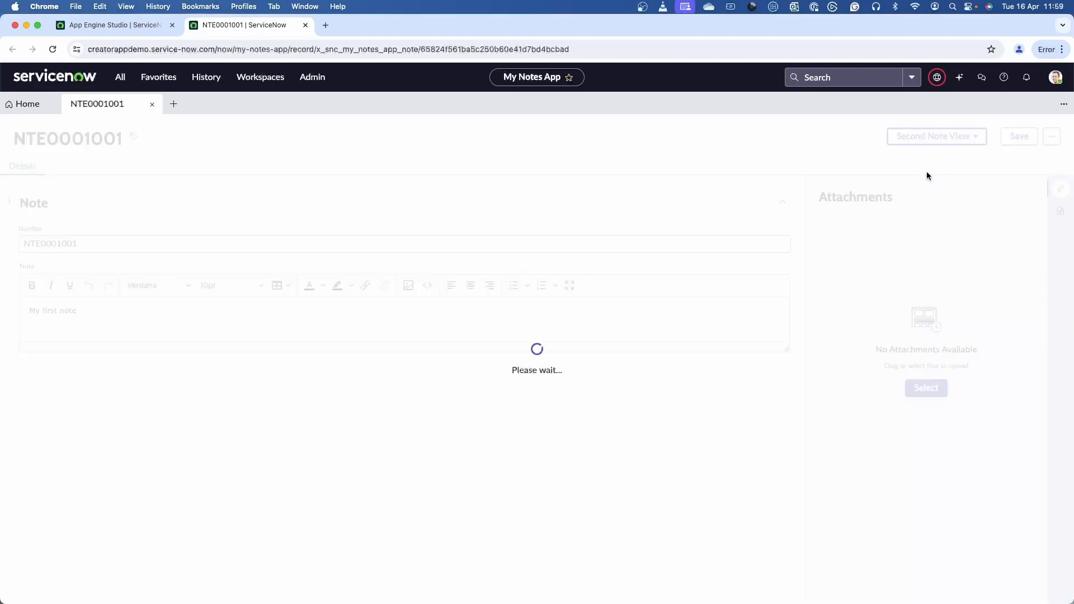
left_click(931, 137)
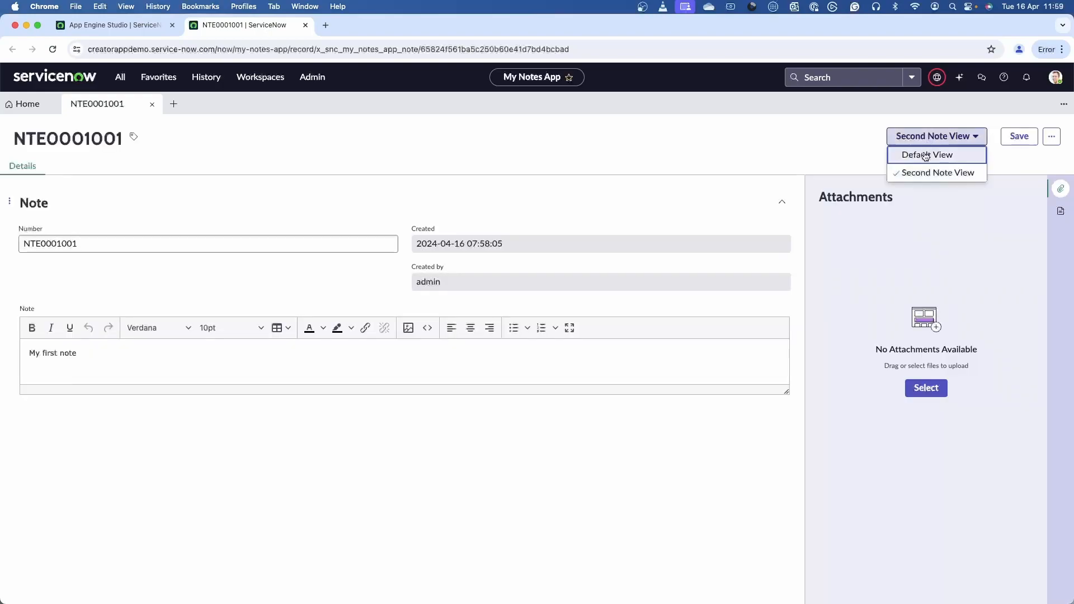
left_click(921, 153)
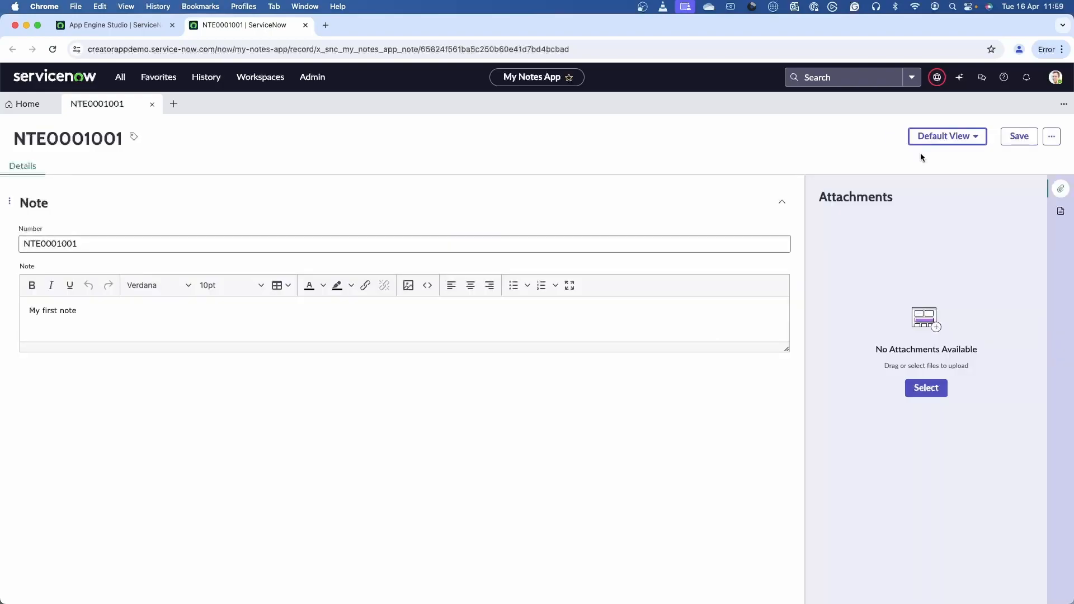